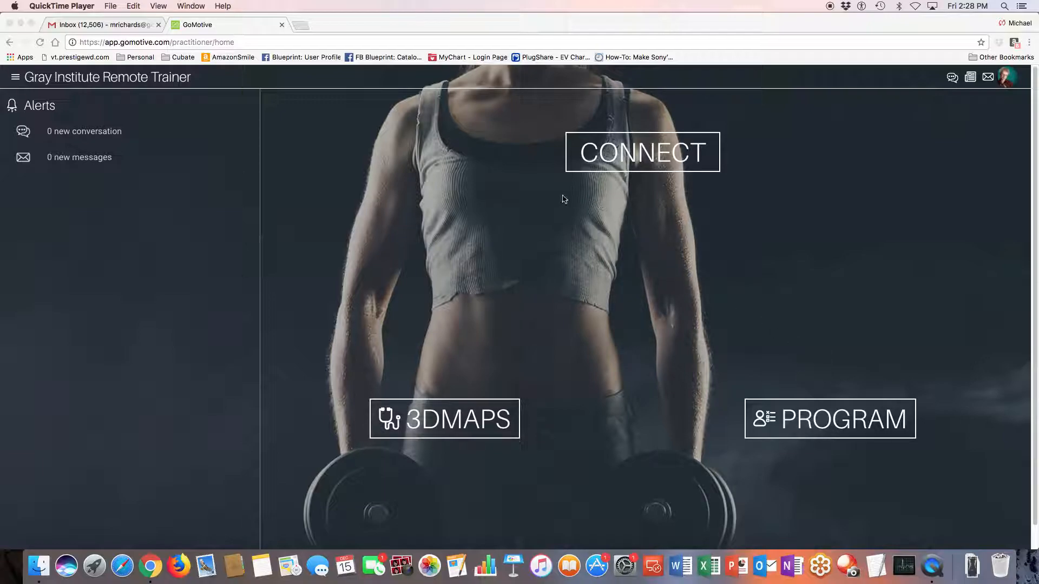
Open the workout program of the individual client whose goal is Play Tennis Again
left_click(823, 423)
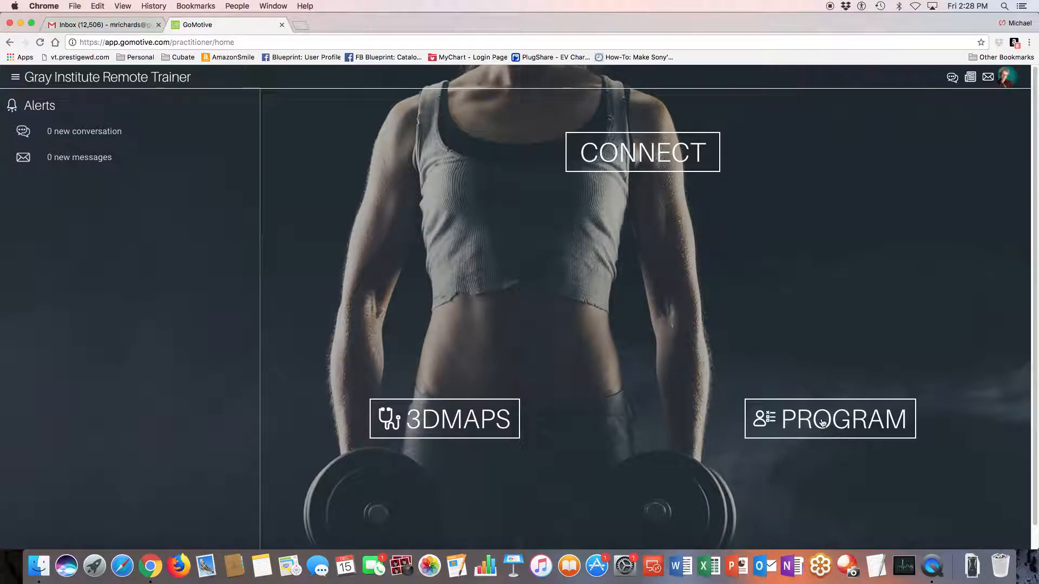
left_click(823, 423)
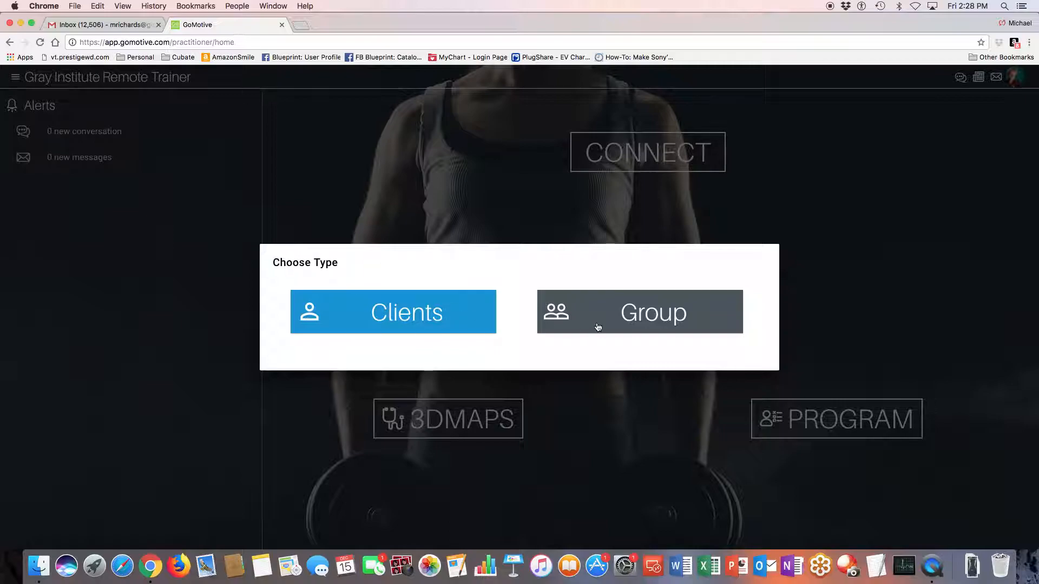
left_click(397, 306)
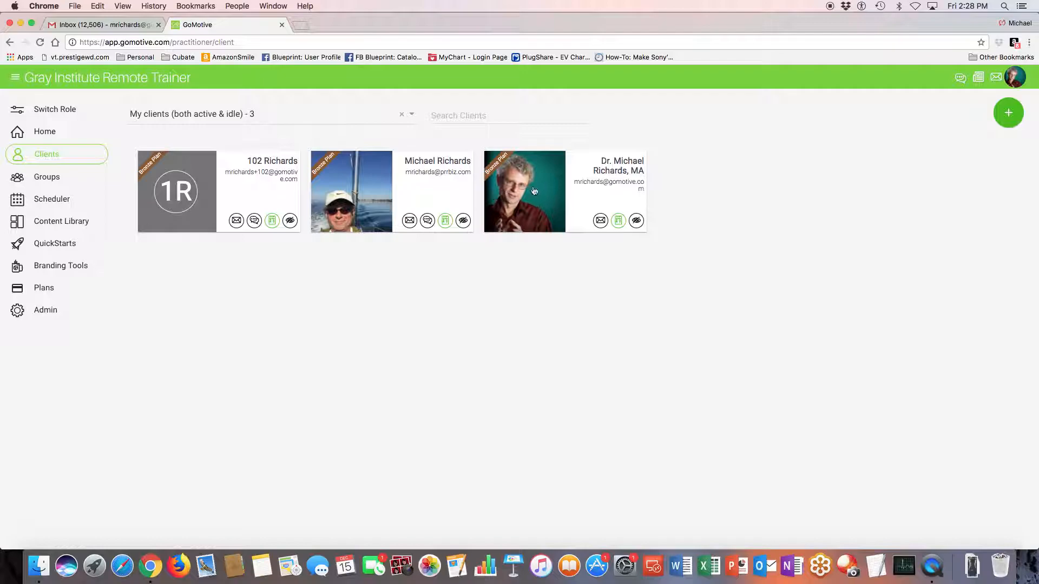
left_click(536, 193)
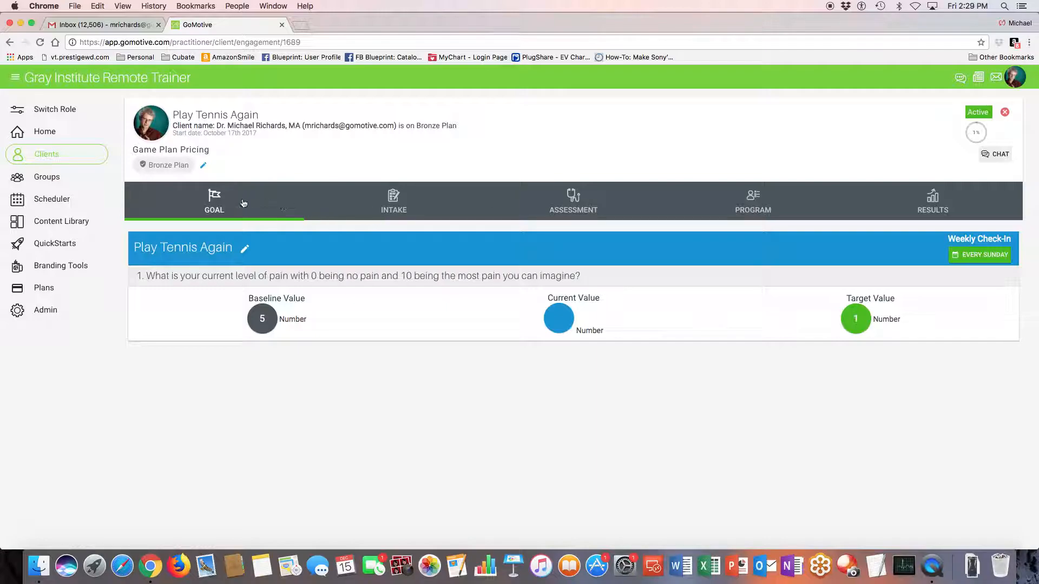
left_click(753, 206)
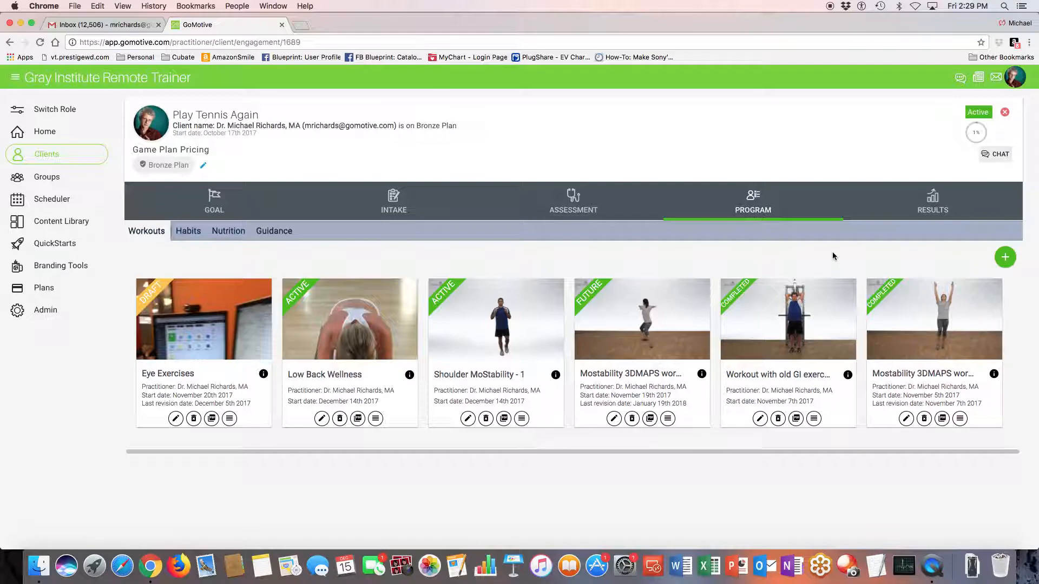
Create a new workout from scratch named "Core Wellness" with the description "This is a test program"
left_click(1005, 258)
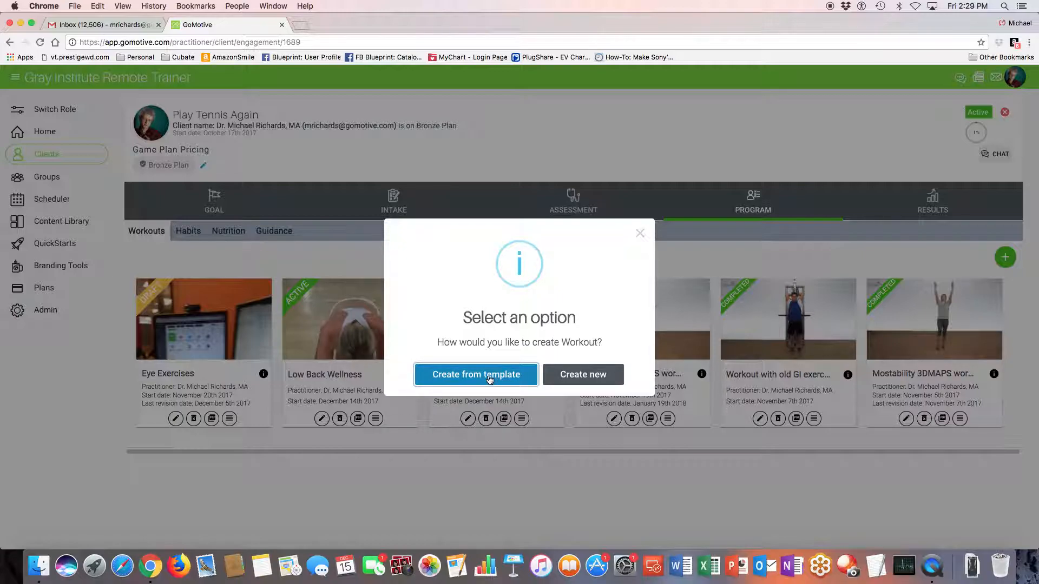
left_click(580, 375)
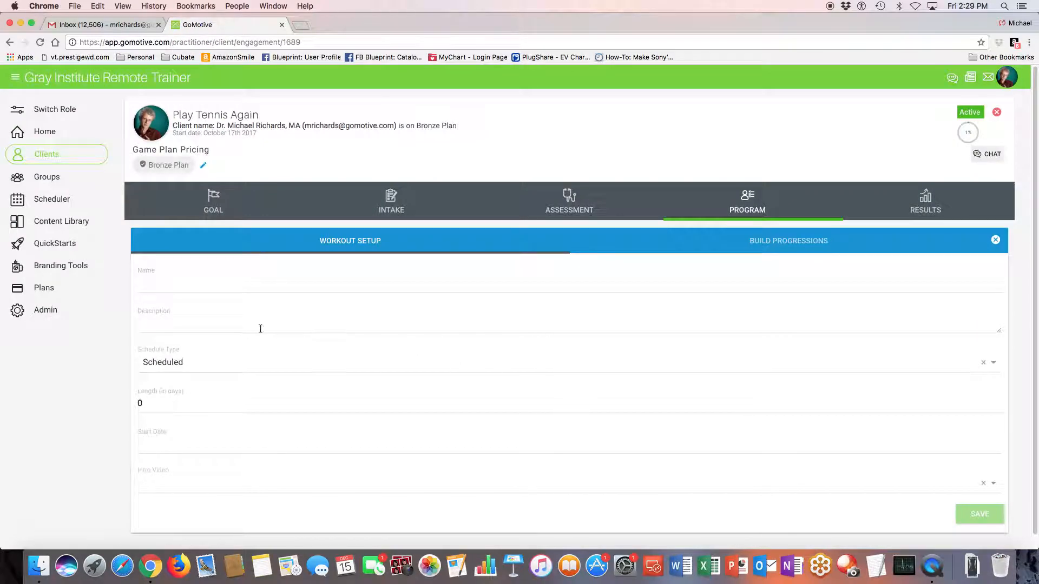
left_click(188, 283)
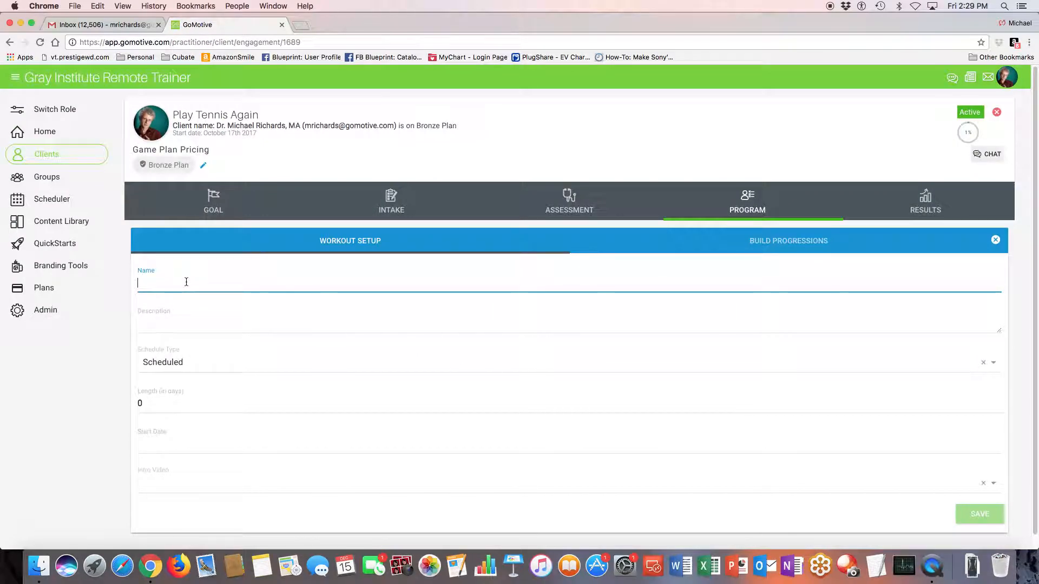
type("Core Wellness")
key("Tab")
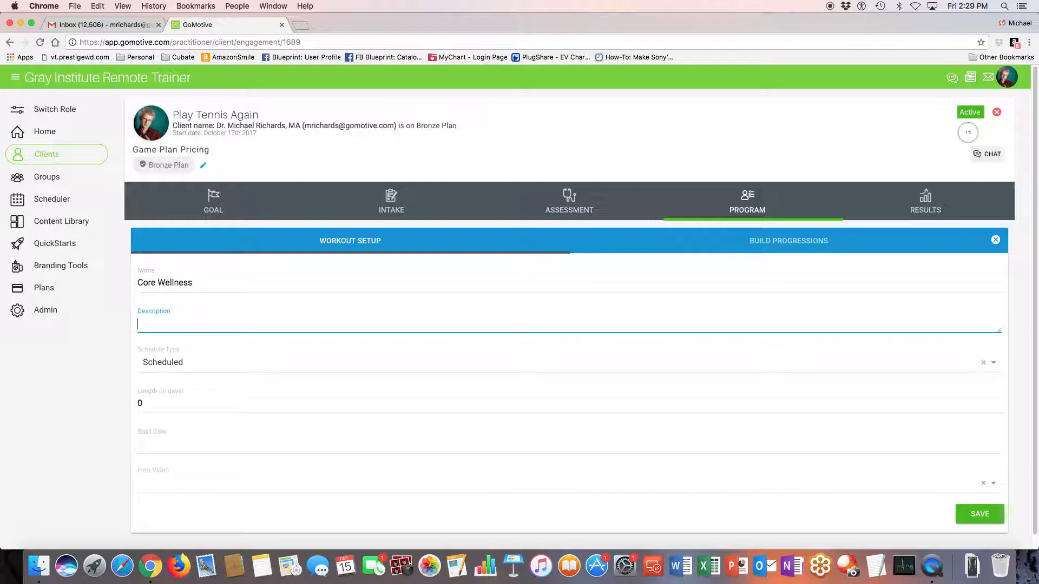
type("This is a test program")
Set the workout's schedule type to Ongoing and its start date to 15 December 2017
left_click(181, 366)
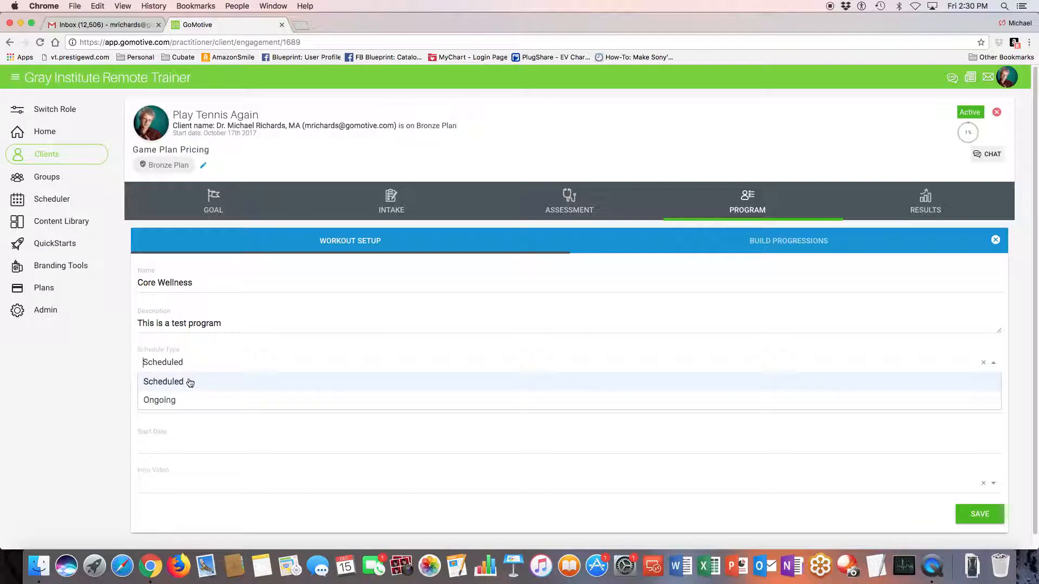
left_click(174, 400)
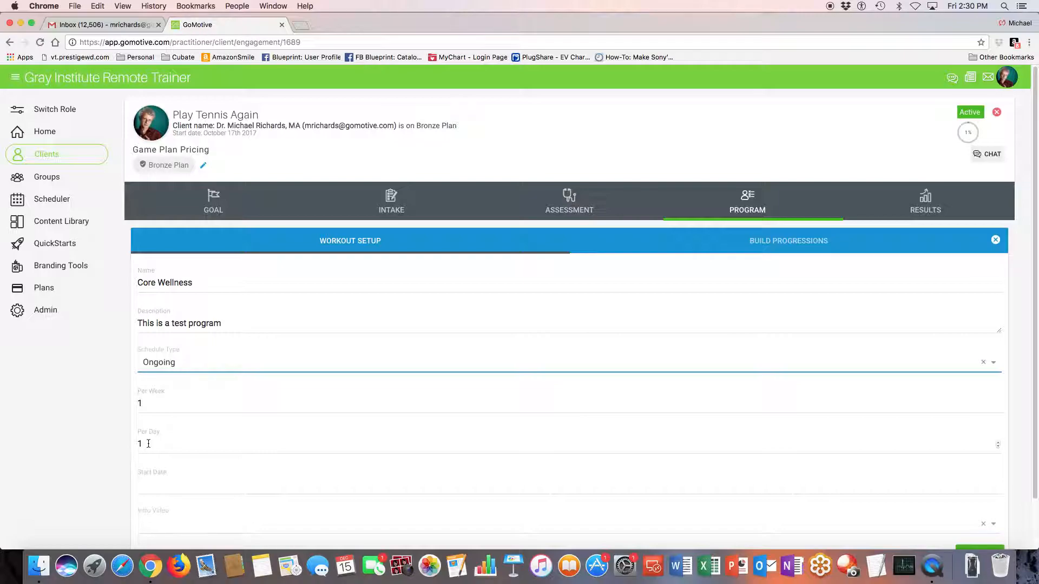
left_click(168, 479)
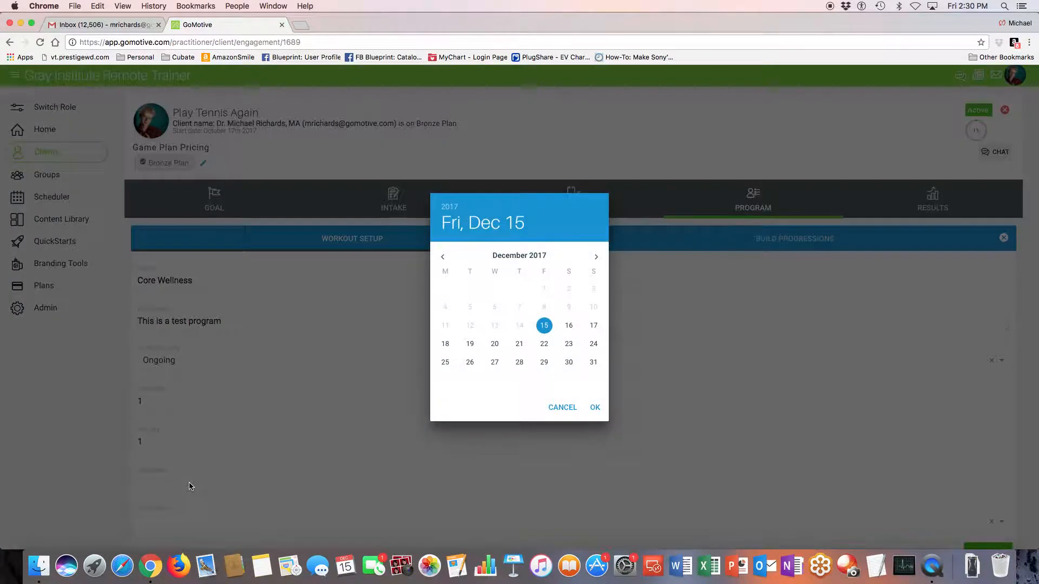
left_click(594, 407)
scroll(422, 424, "down", 2)
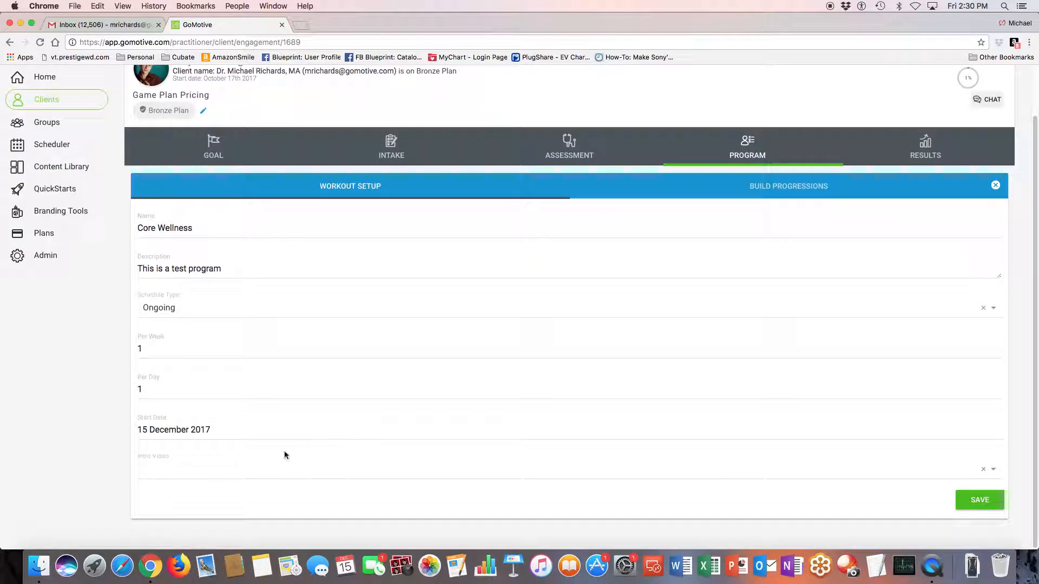
Choose "If you Feel Pain" as the workout's intro video and save the workout setup
left_click(156, 472)
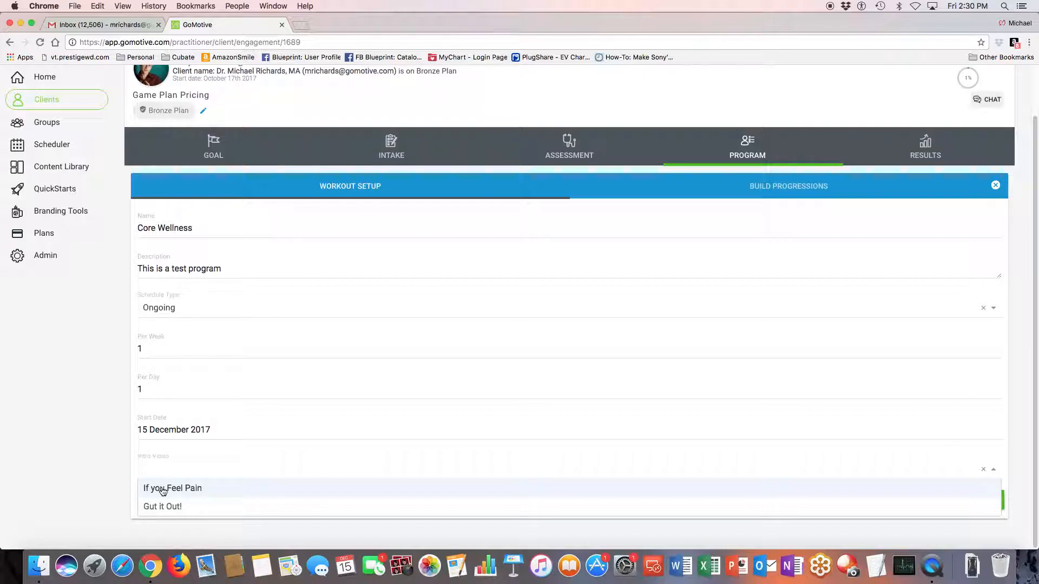
left_click(162, 488)
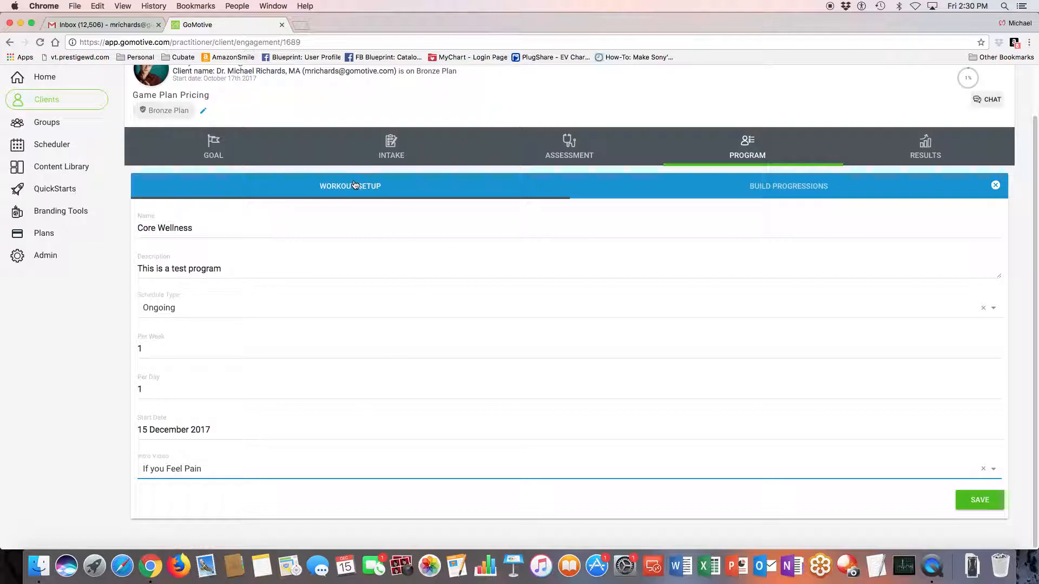
left_click(980, 499)
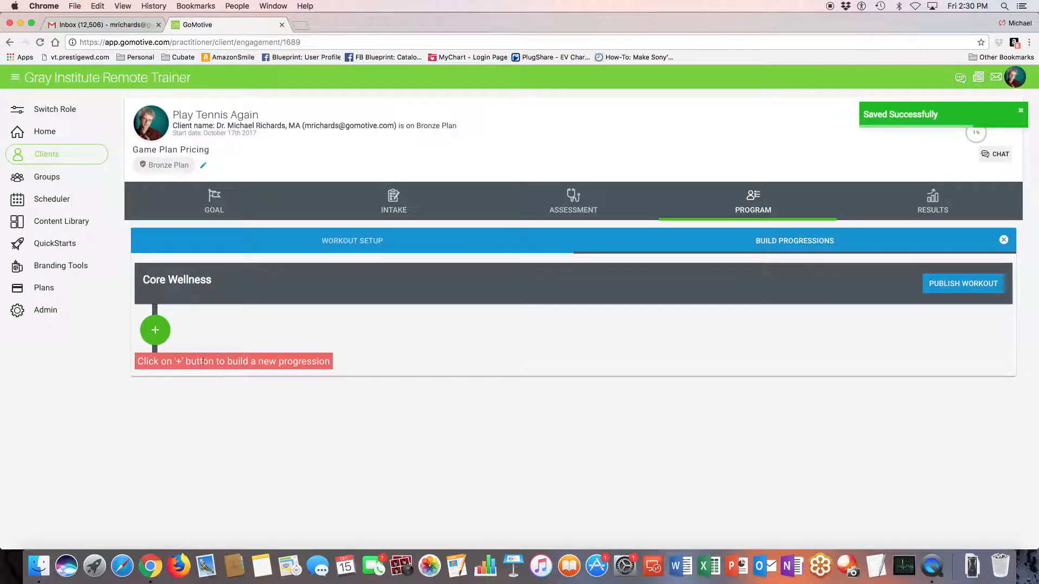
Add a new progression to Core Wellness and set its duration to 30 minutes
left_click(155, 331)
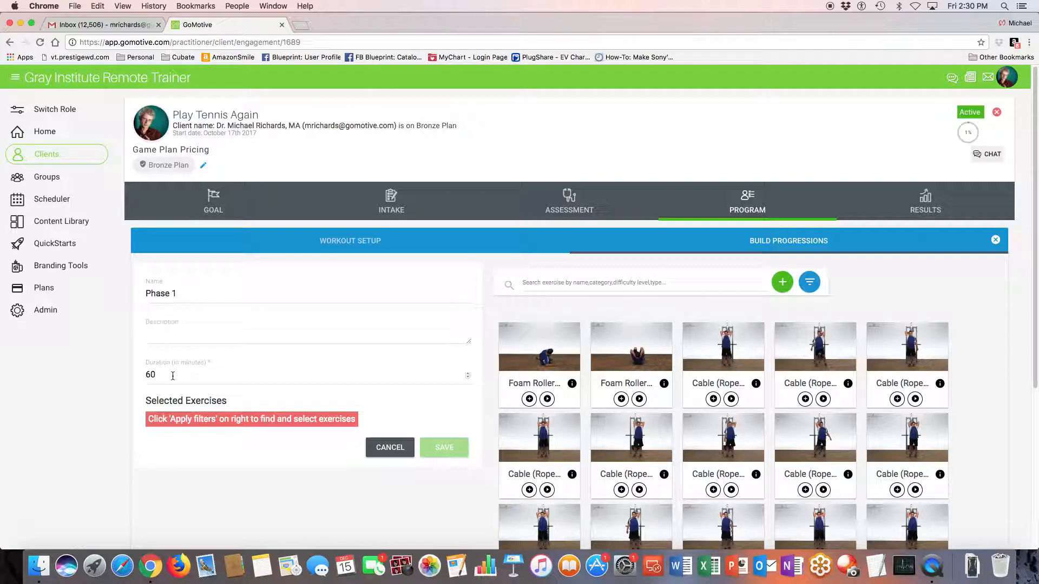
left_click(172, 376)
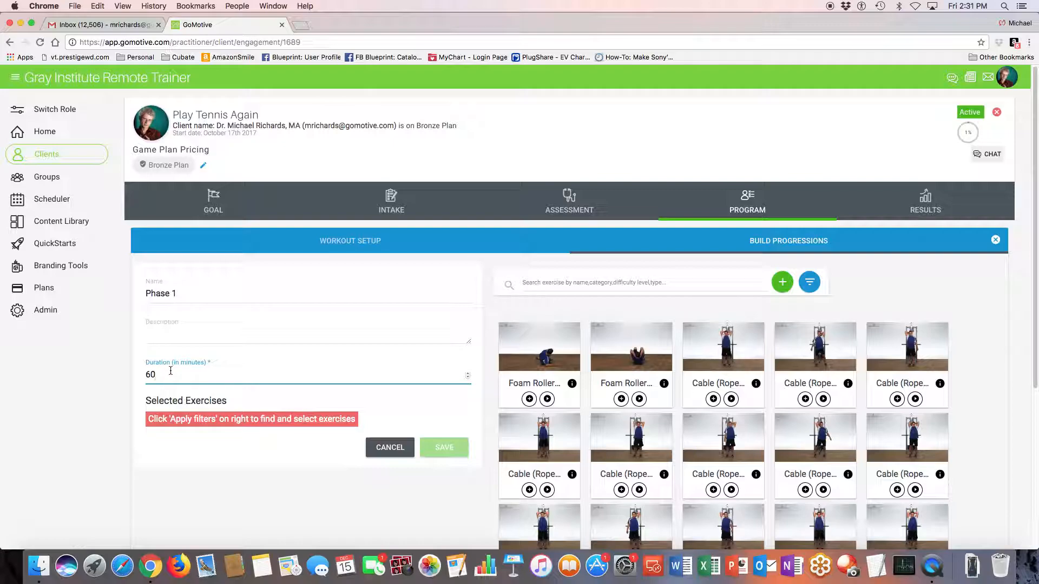
key("BackSpace")
key("BackSpace")
type("30")
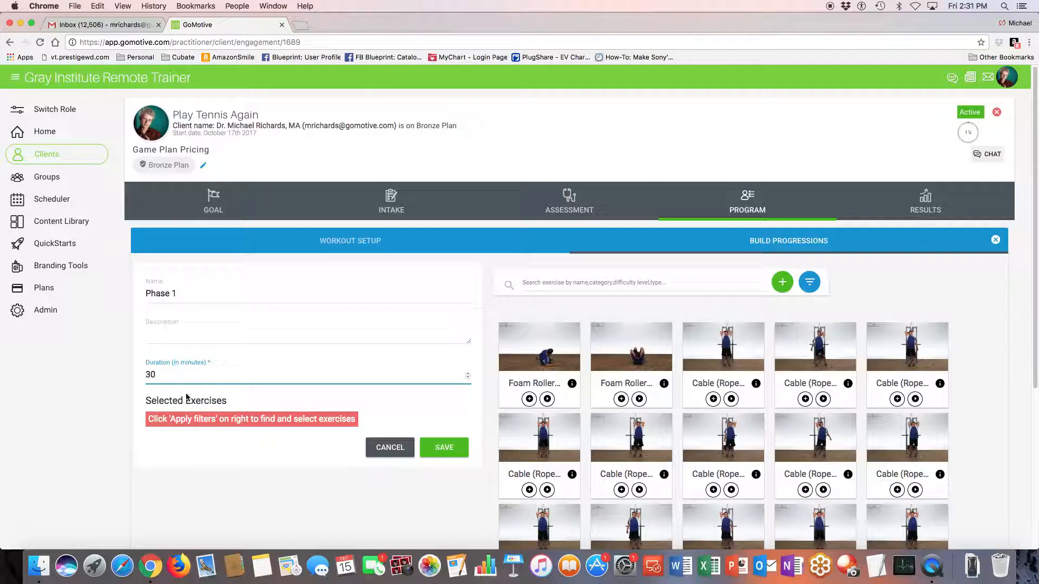
Filter the exercise library to the GoMotive source only by excluding Gray Institute exercises
scroll(492, 438, "down", 2)
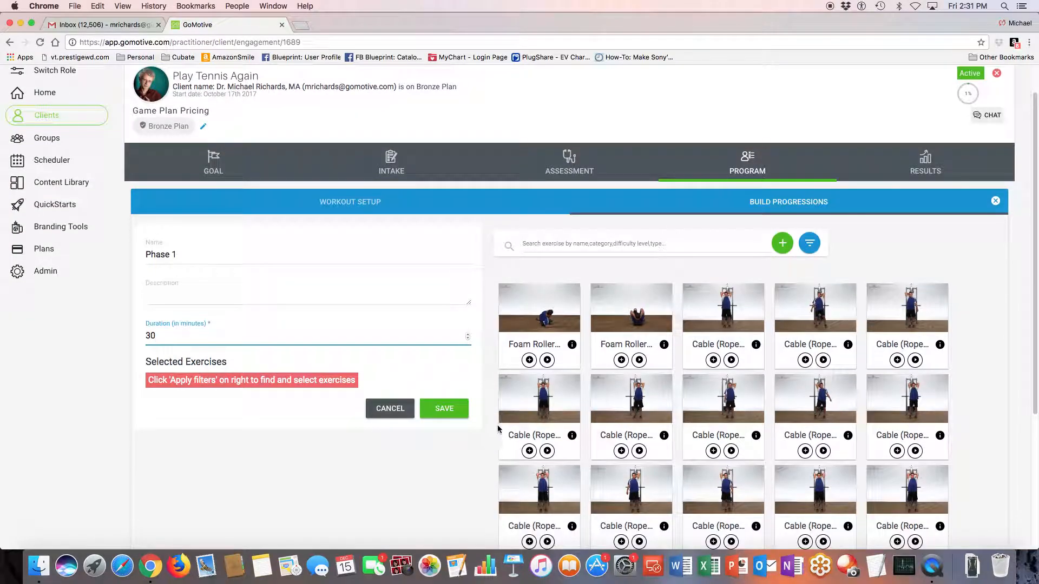
scroll(491, 420, "down", 1)
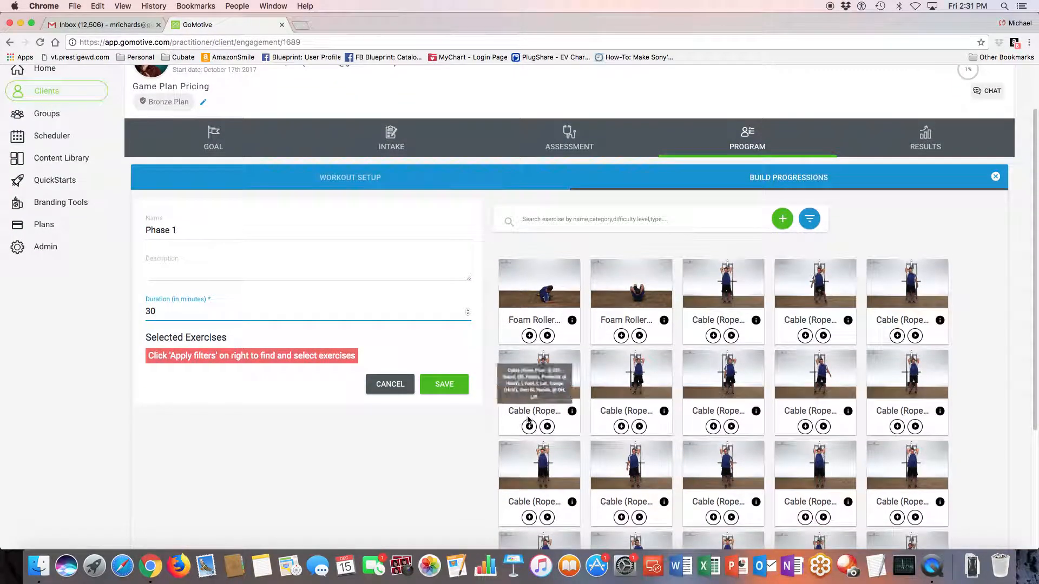
left_click(817, 221)
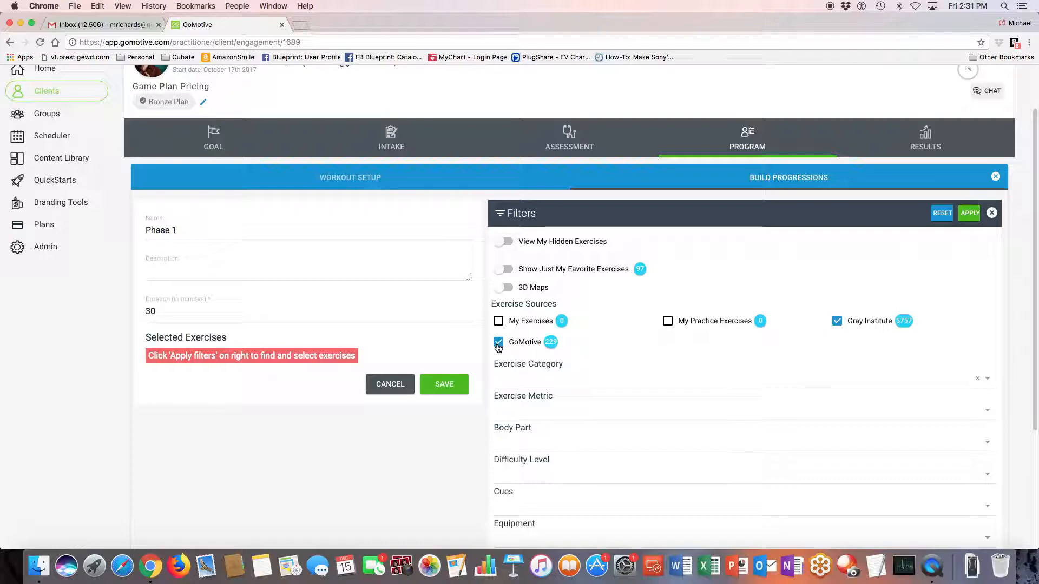
left_click(837, 323)
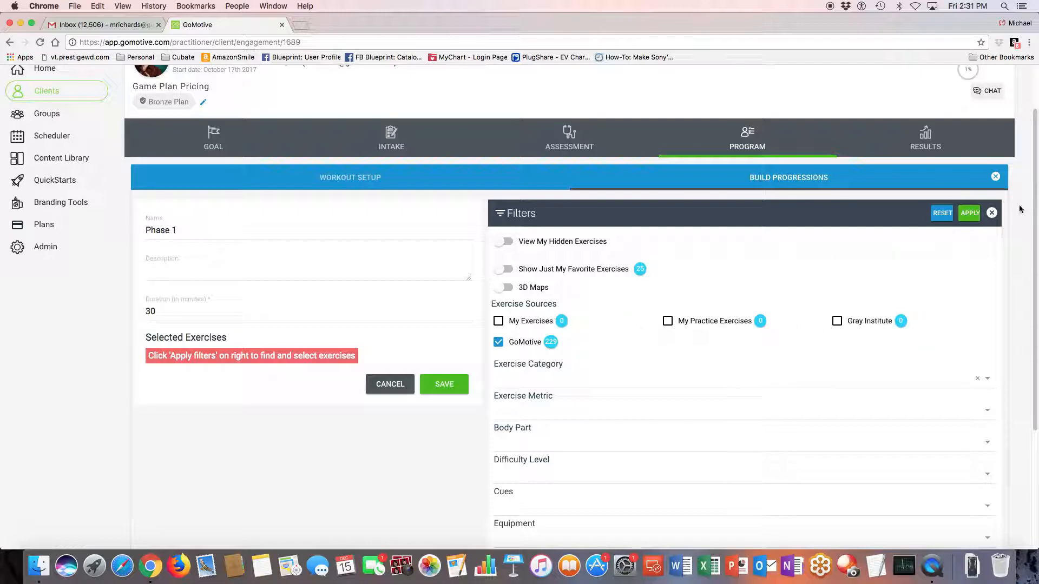
left_click(973, 216)
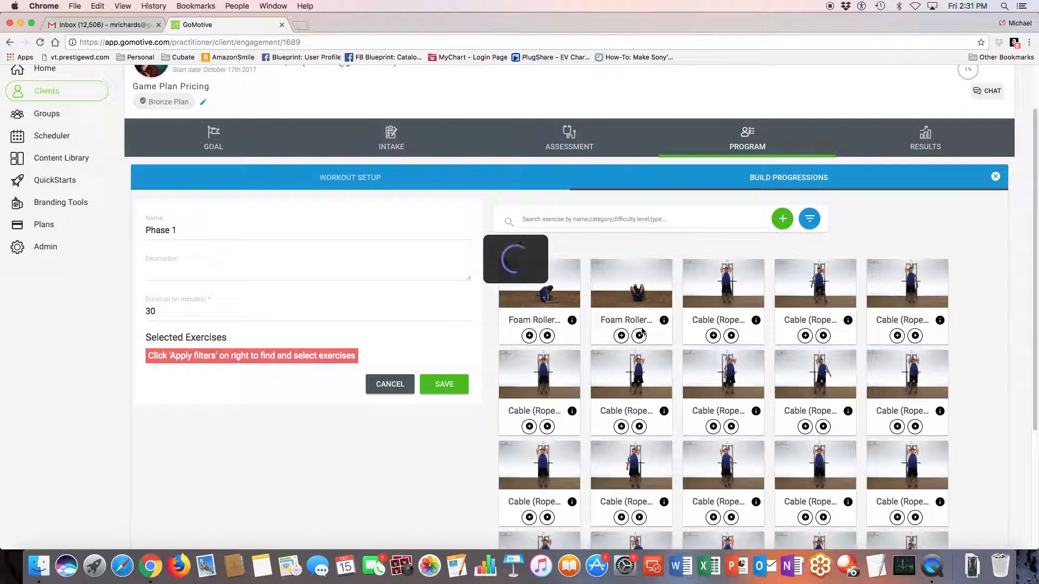
Add the Single Knee to Chest and Cat Cow Stretch exercises to Phase 1
scroll(633, 336, "down", 5)
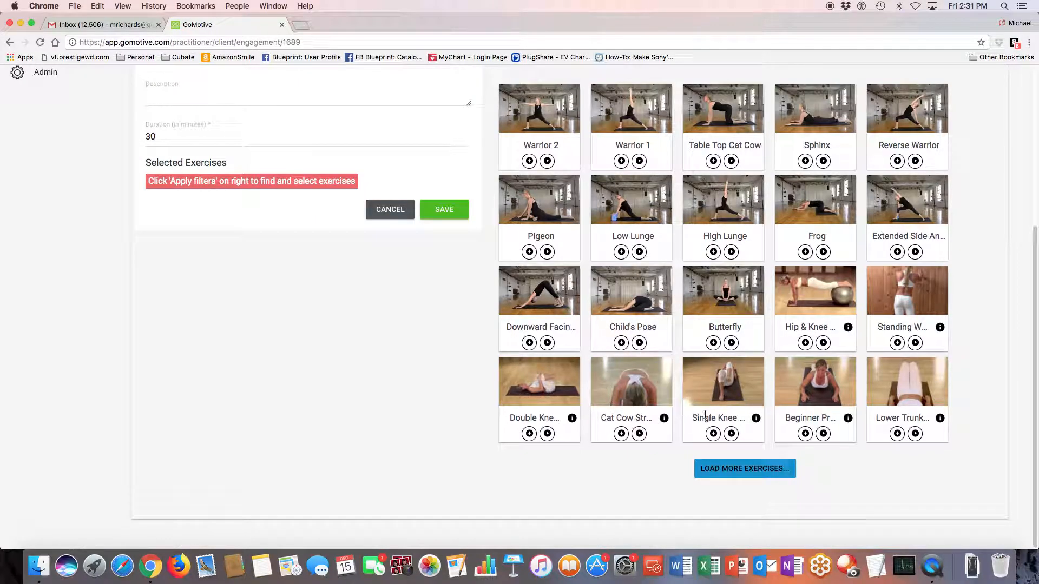
left_click(713, 433)
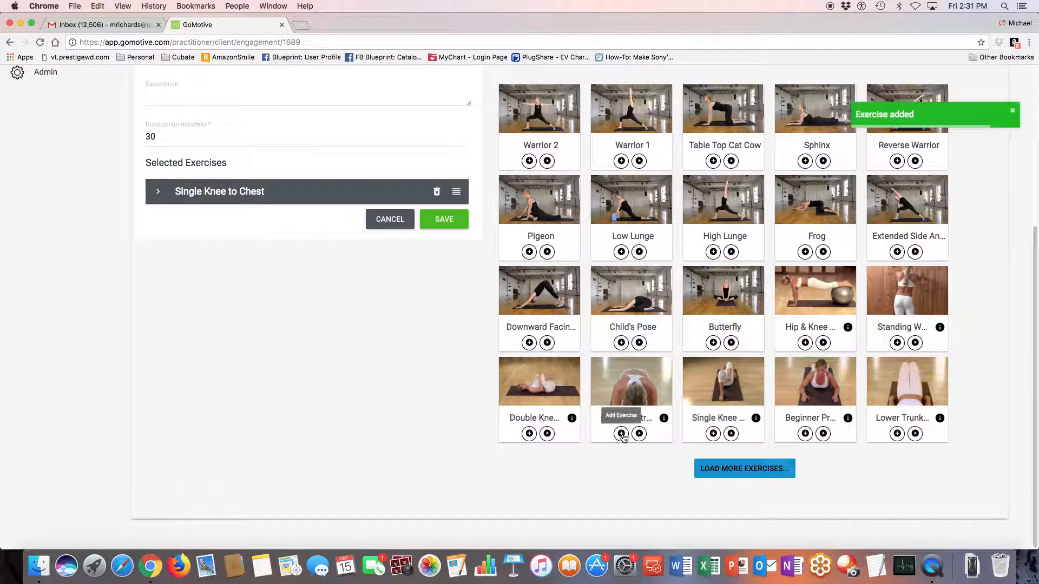
left_click(621, 433)
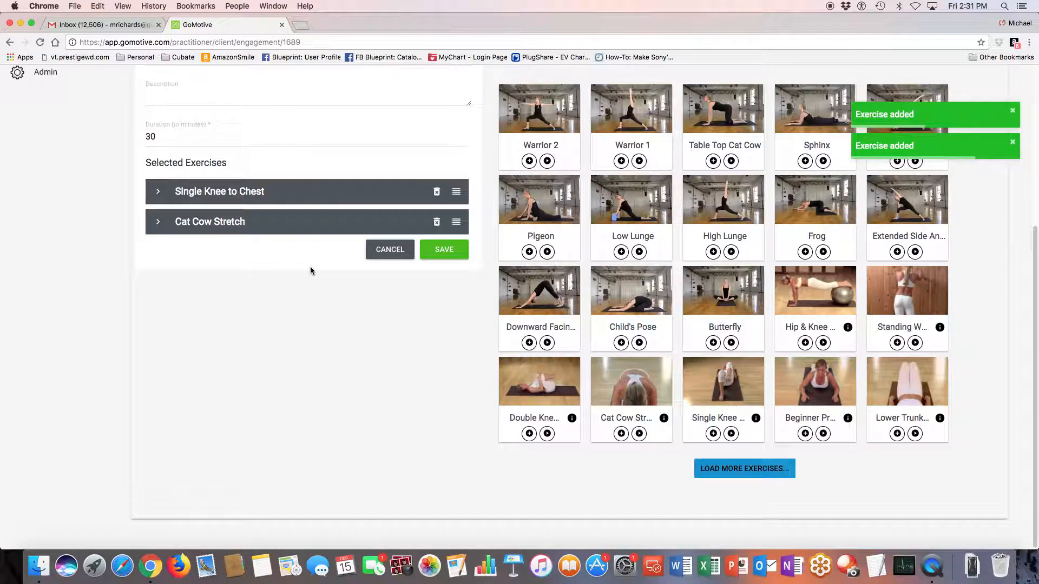
Set the Single Knee to Chest exercise to 1 set of 5 reps
left_click(210, 195)
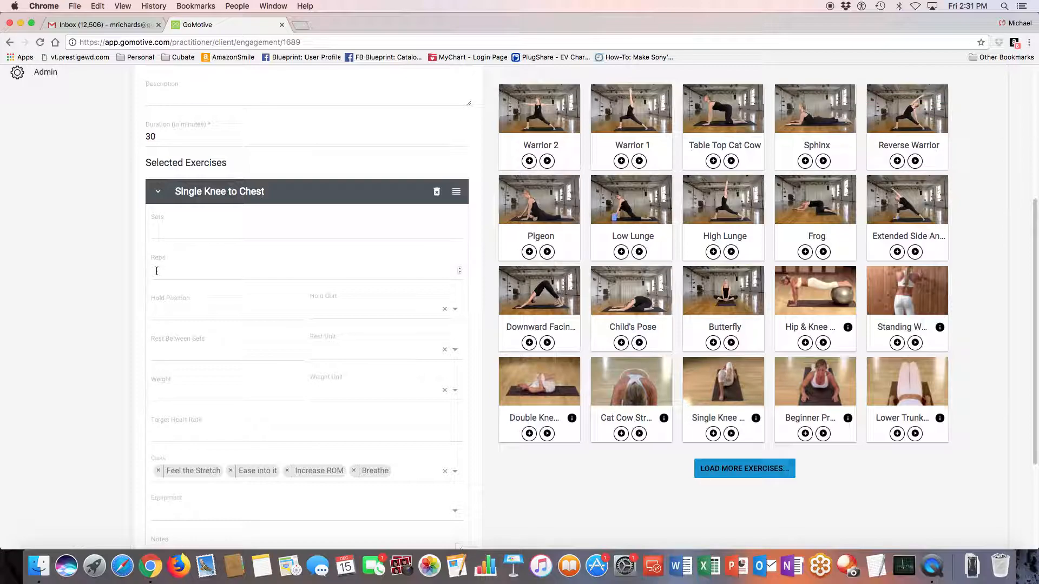
left_click(161, 233)
type("1")
type("5")
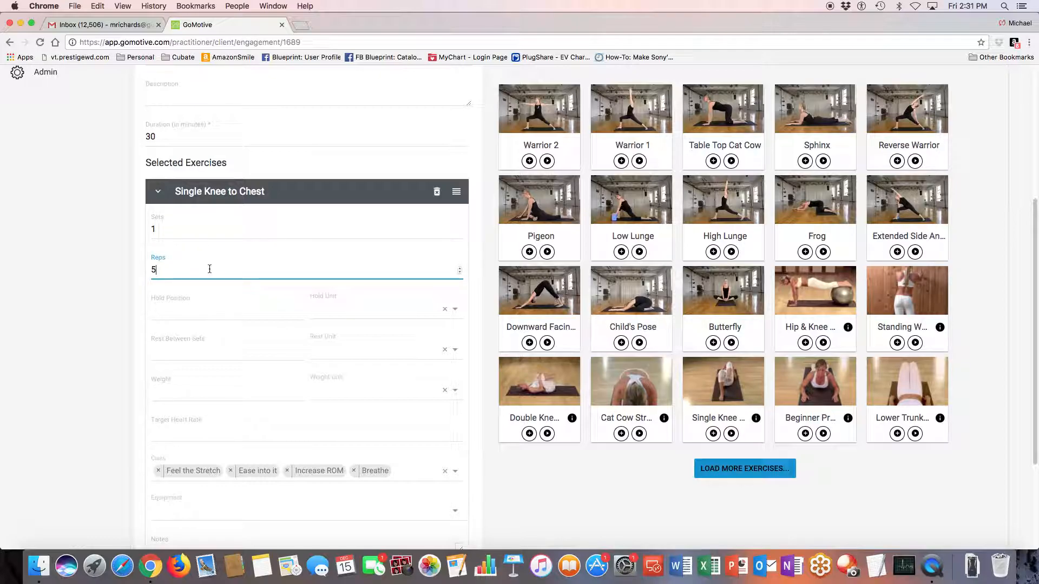
Apply the Single Knee to Chest metrics to all selected exercises and check them on Cat Cow Stretch
scroll(227, 277, "up", 2)
scroll(227, 277, "down", 5)
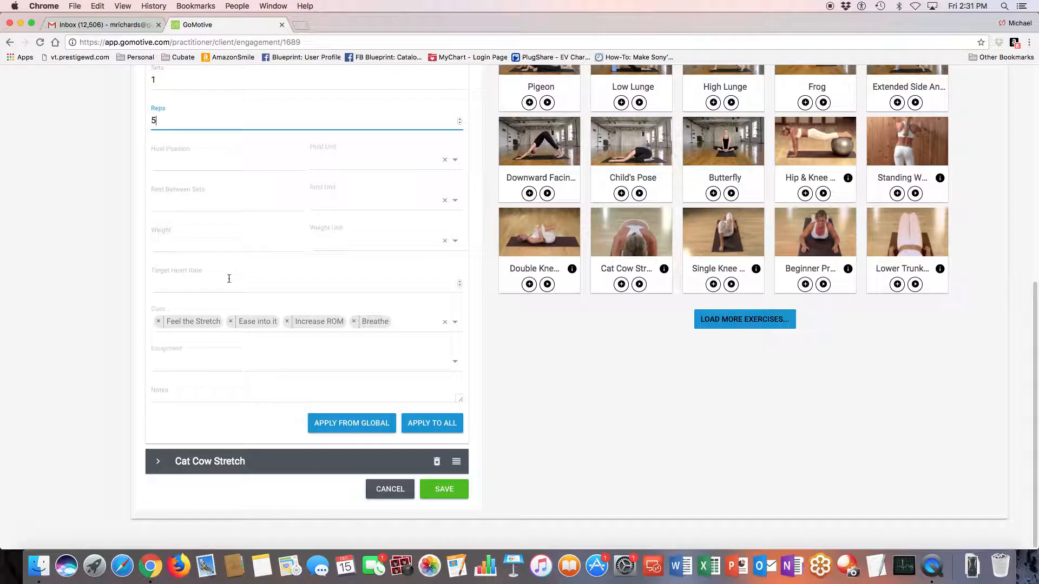
left_click(431, 422)
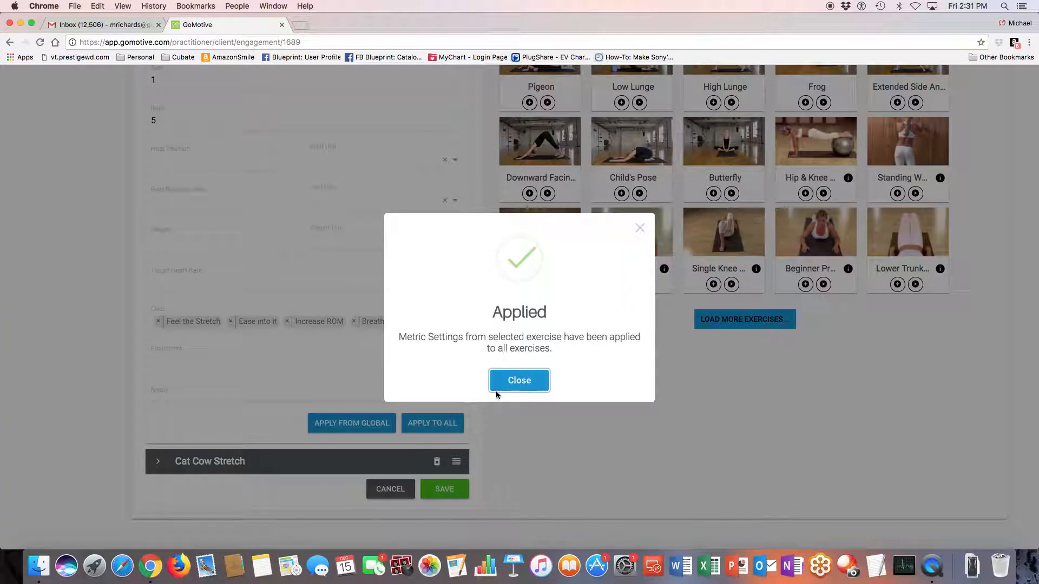
left_click(517, 381)
left_click(255, 462)
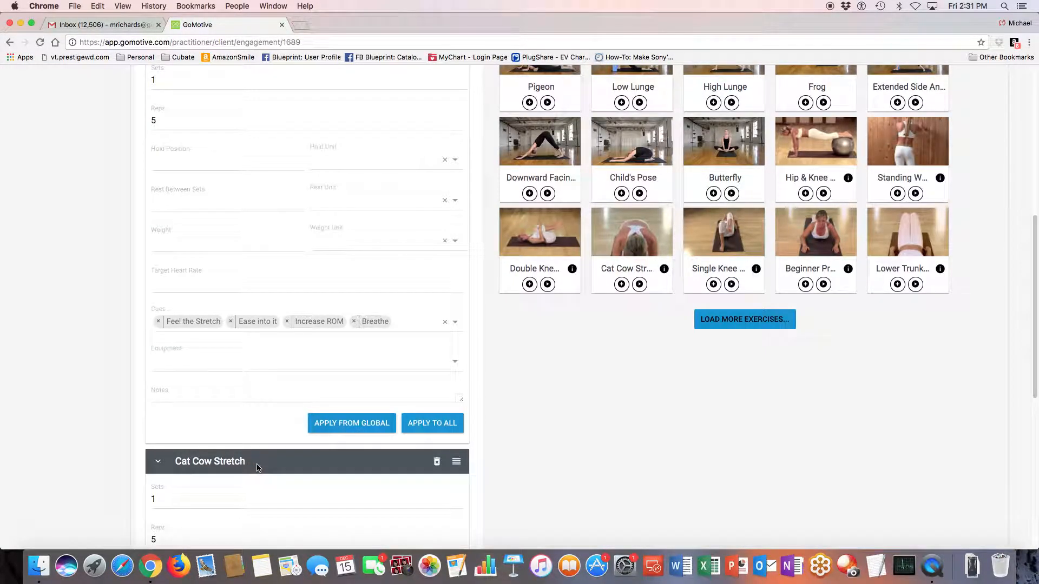
scroll(260, 464, "down", 6)
Apply the global metric settings to the Single Knee to Chest exercise
scroll(254, 466, "up", 3)
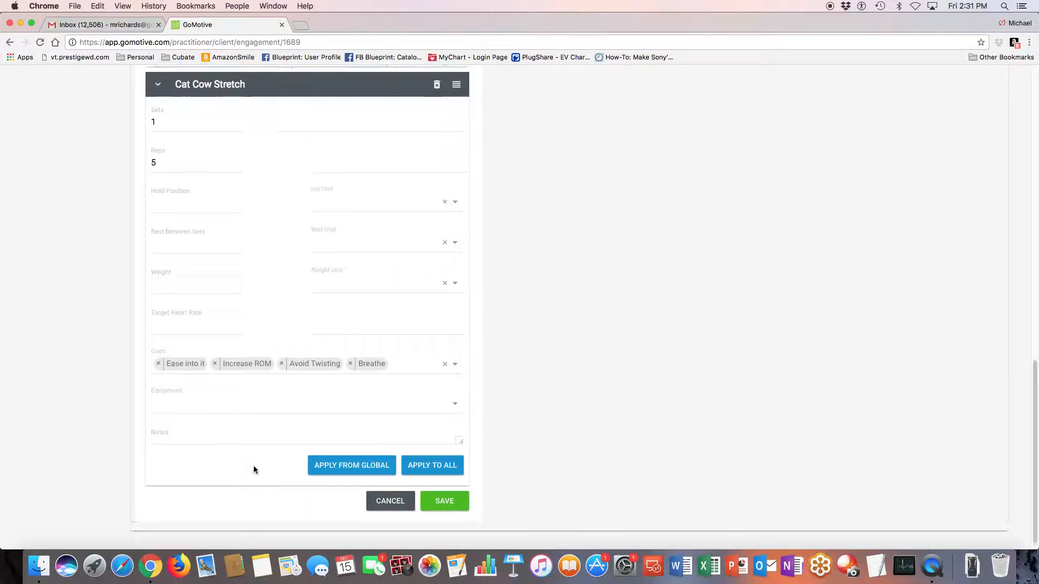
scroll(255, 468, "up", 3)
scroll(264, 451, "up", 5)
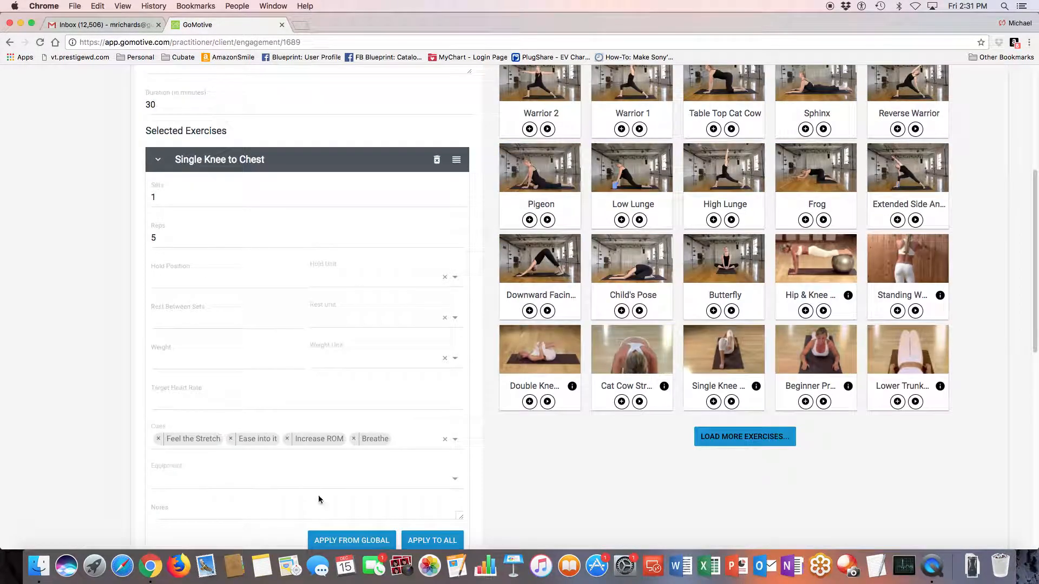
left_click(351, 540)
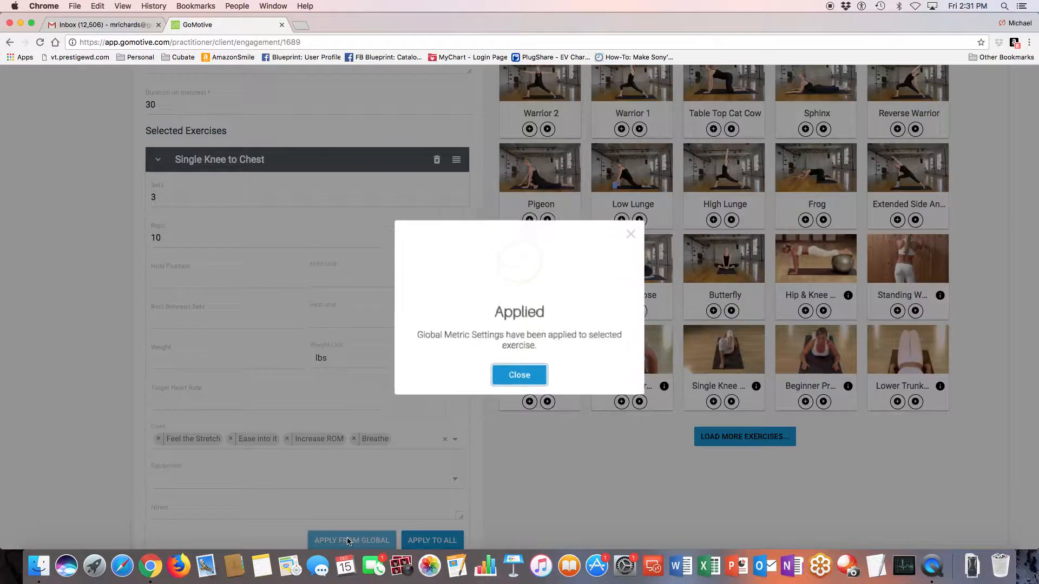
Save the Phase 1 progression and publish the Core Wellness workout
left_click(522, 382)
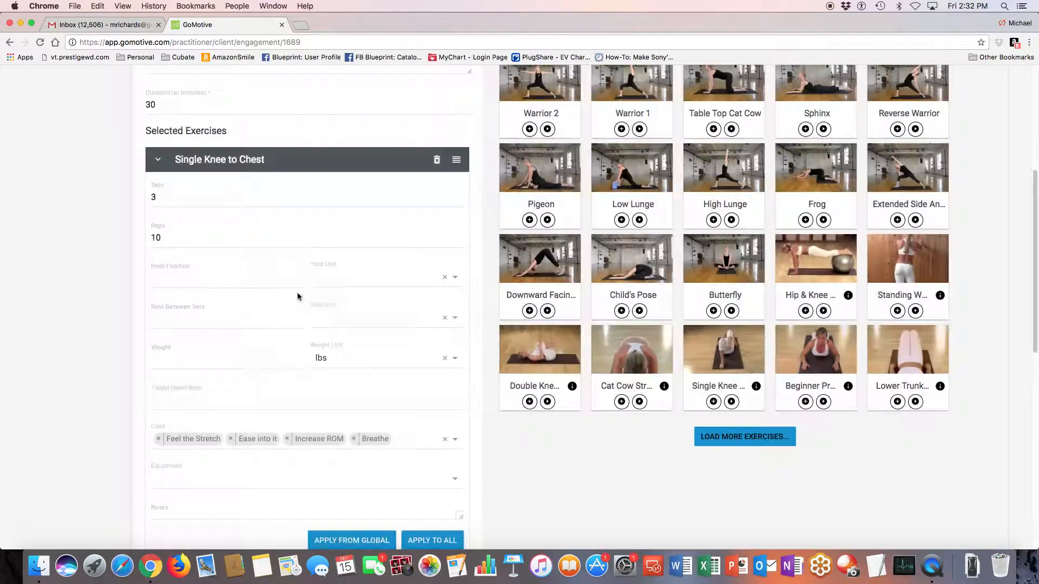
scroll(346, 444, "down", 6)
scroll(355, 453, "down", 4)
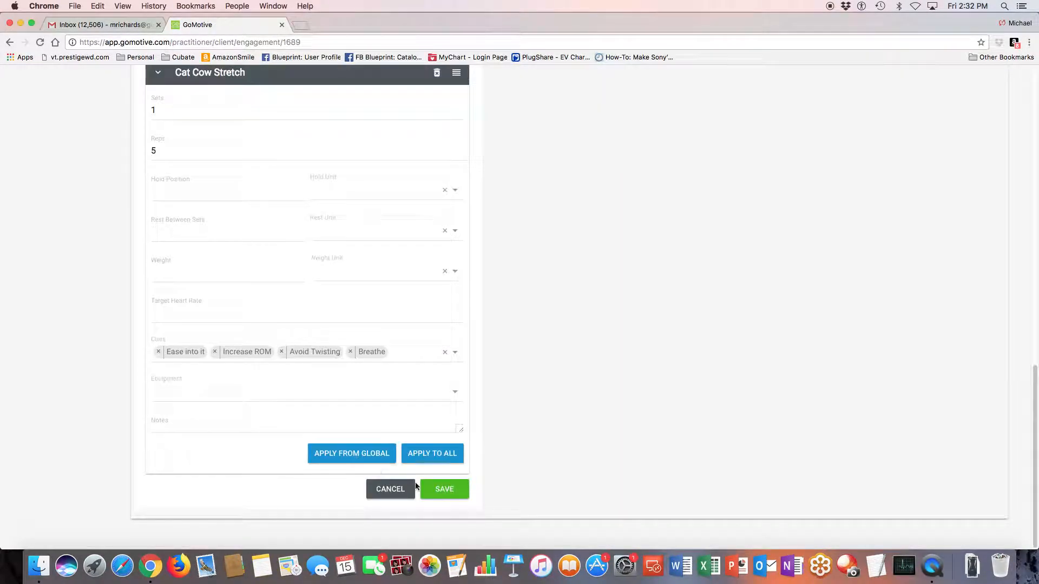
left_click(445, 489)
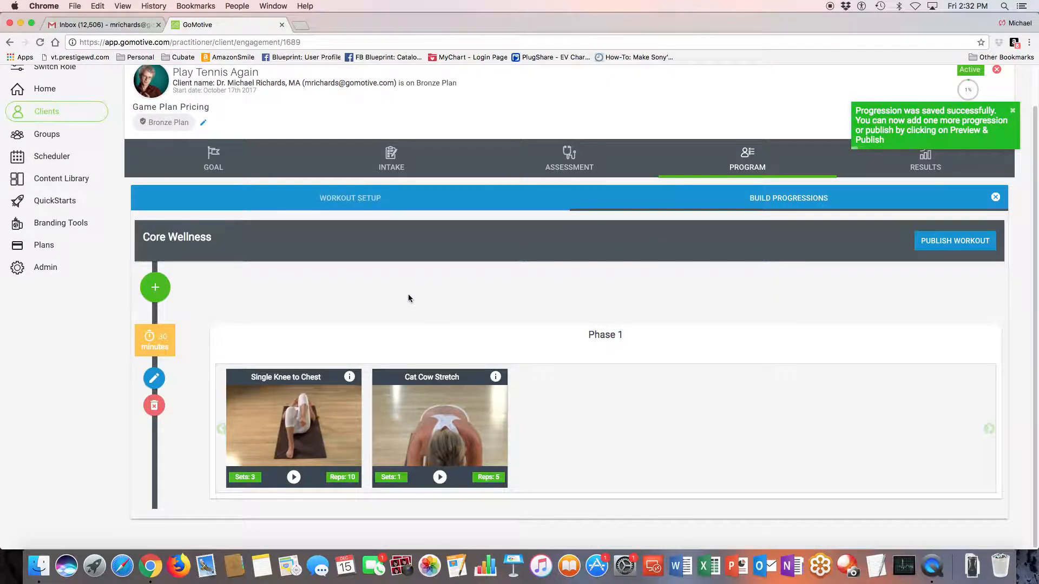
left_click(955, 242)
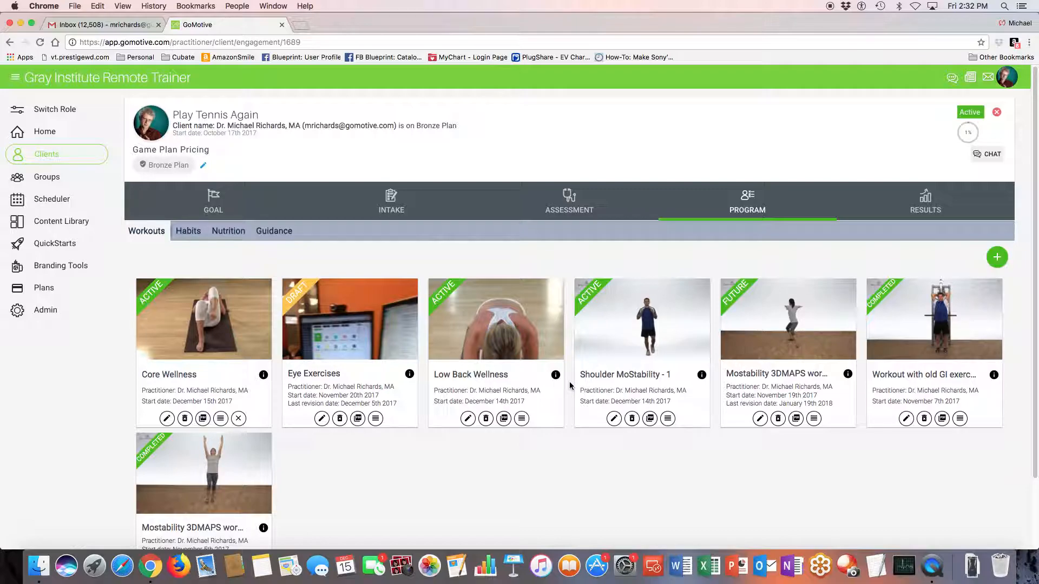
Reorder the client's workouts so Low Back Wellness comes first and Shoulder MoStability - 1 second, ahead of Core Wellness
left_click_drag(510, 416, 244, 425)
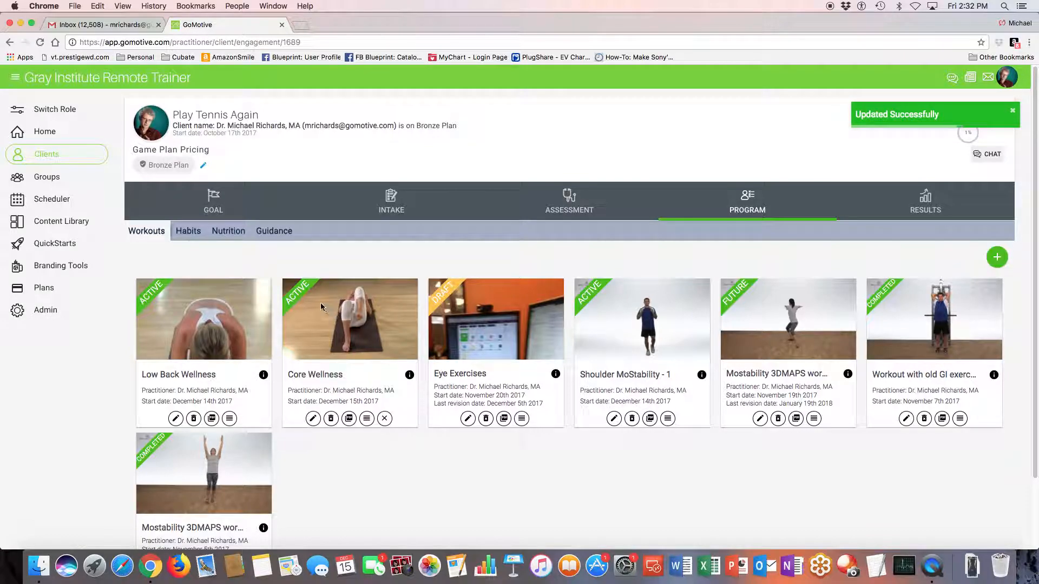
left_click_drag(673, 417, 382, 419)
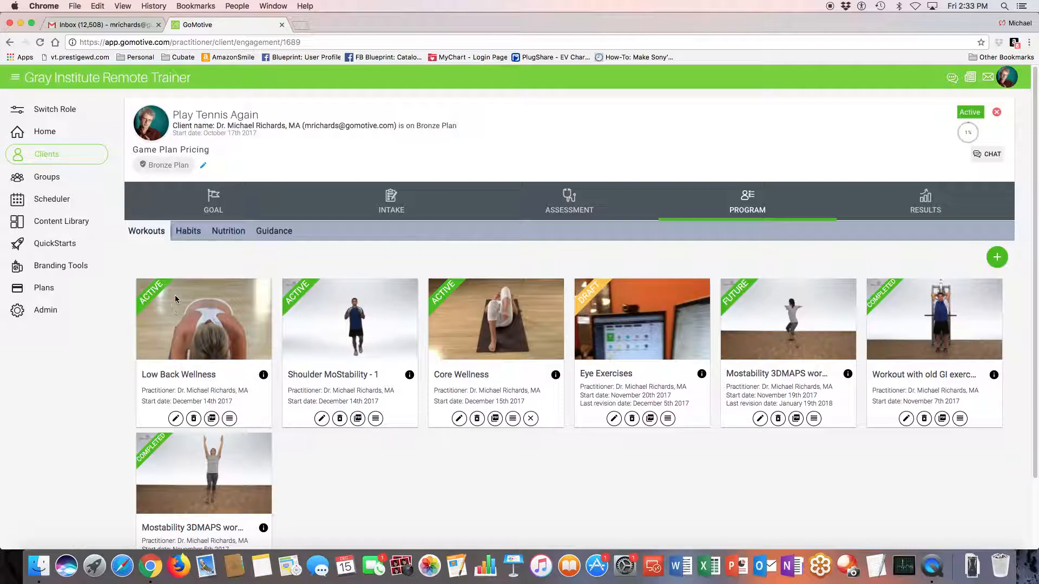
Review the setup and progressions of the Low Back Wellness workout, then return to the client's workout list
left_click(176, 418)
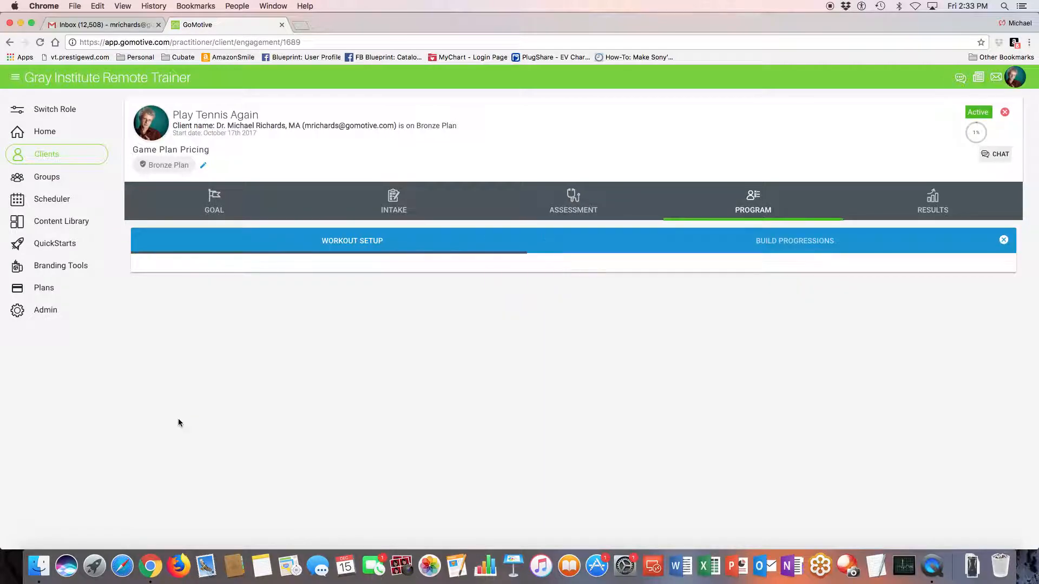
scroll(267, 420, "down", 1)
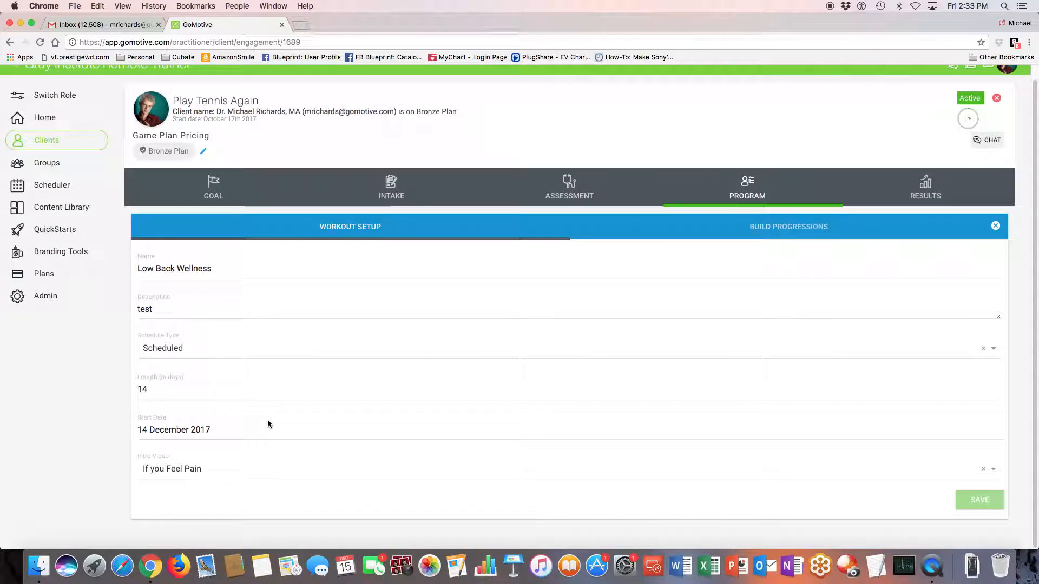
scroll(266, 426, "up", 1)
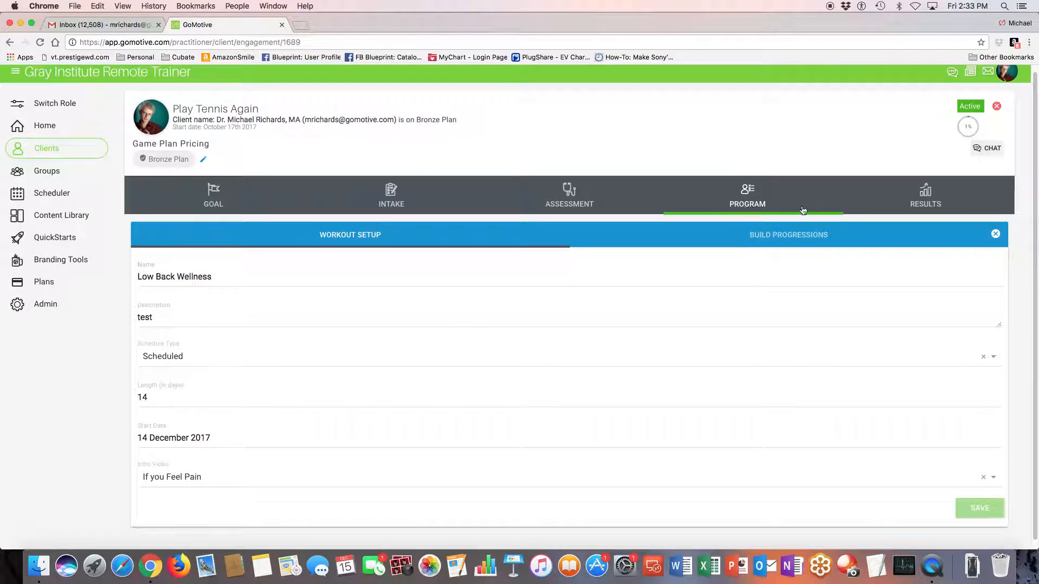
left_click(795, 236)
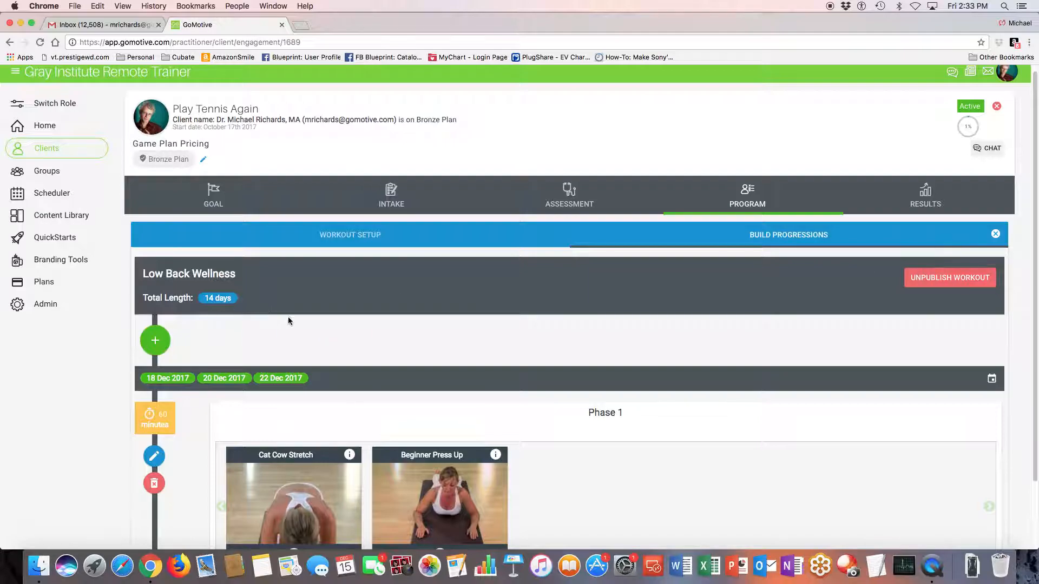
left_click(745, 199)
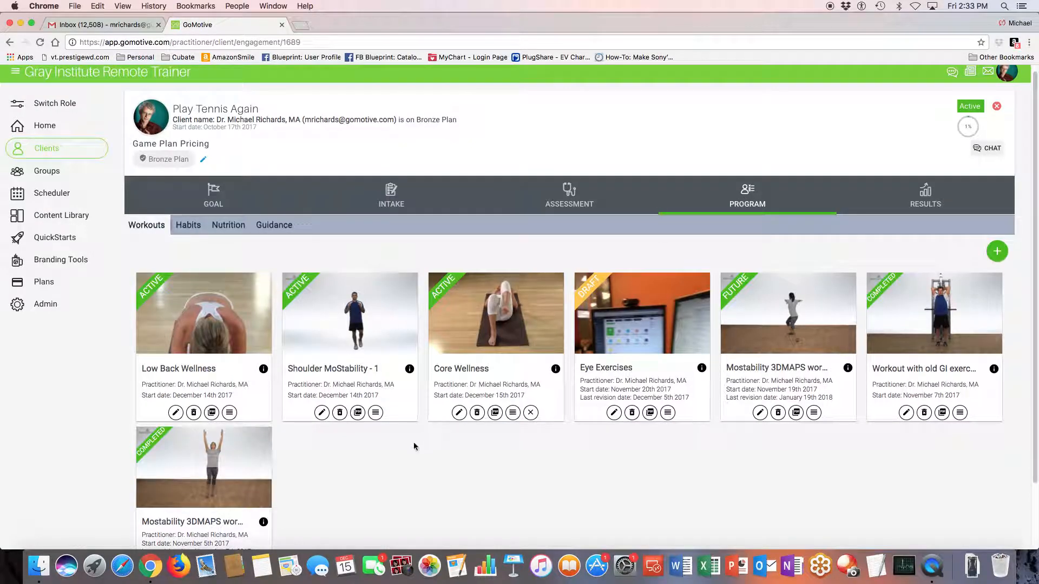
View the client's habits and look at the blank habit details form without saving a new habit
left_click(189, 225)
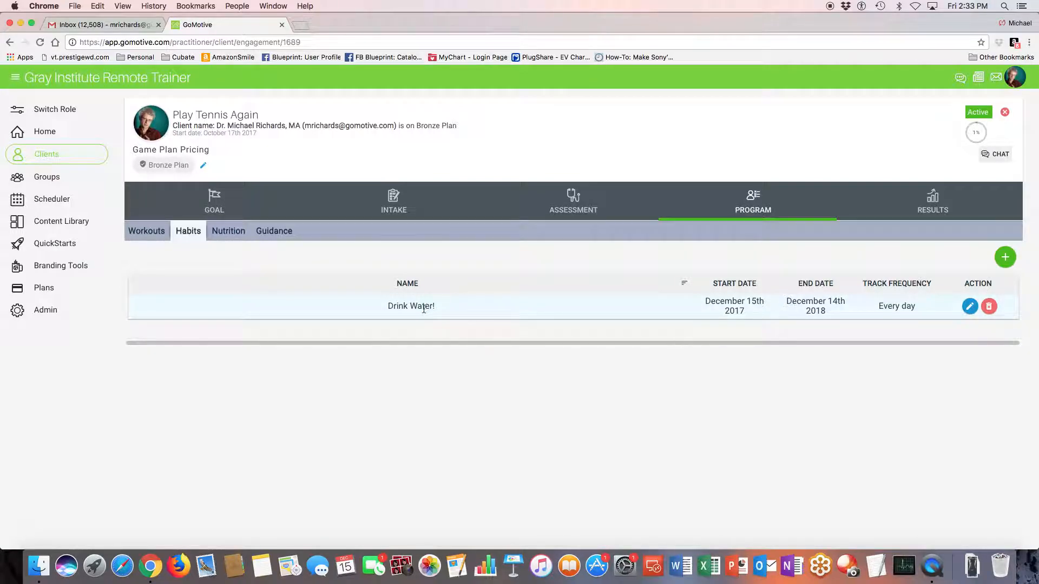
left_click(1005, 256)
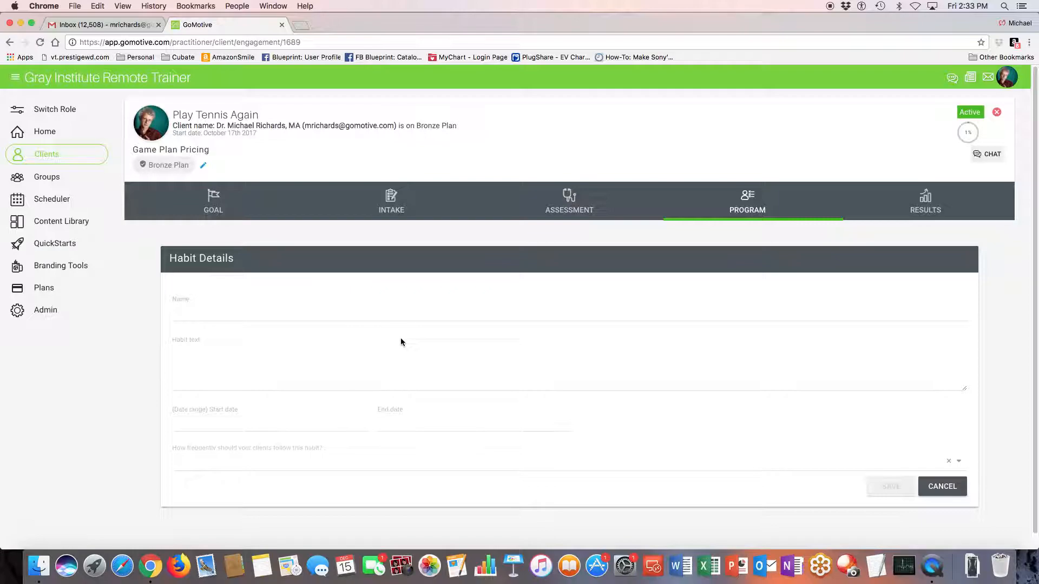
left_click(939, 484)
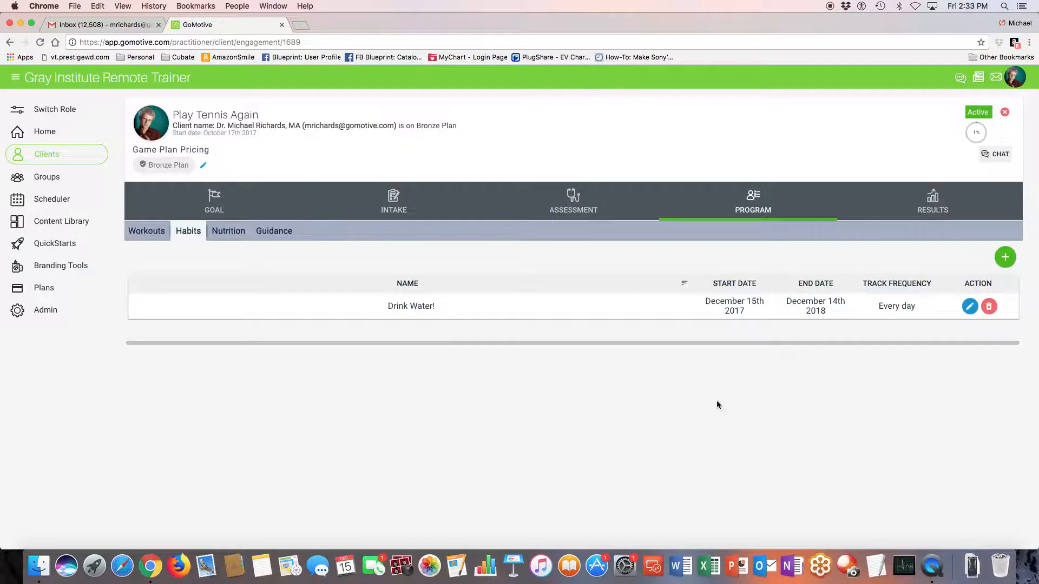
View the client's nutrition and guidance documents and look at the nutrition documents available to assign
left_click(229, 232)
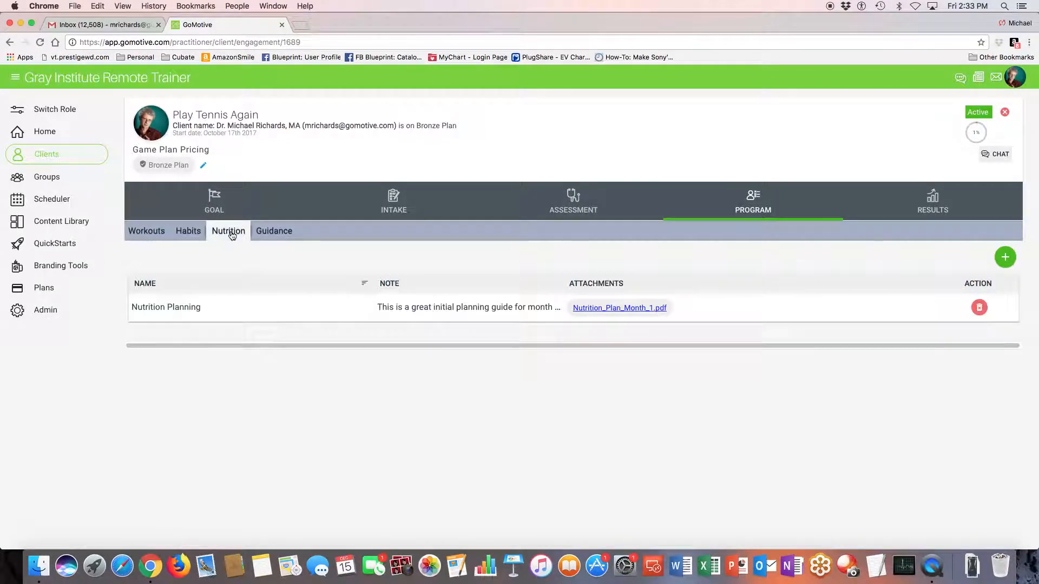
left_click(269, 233)
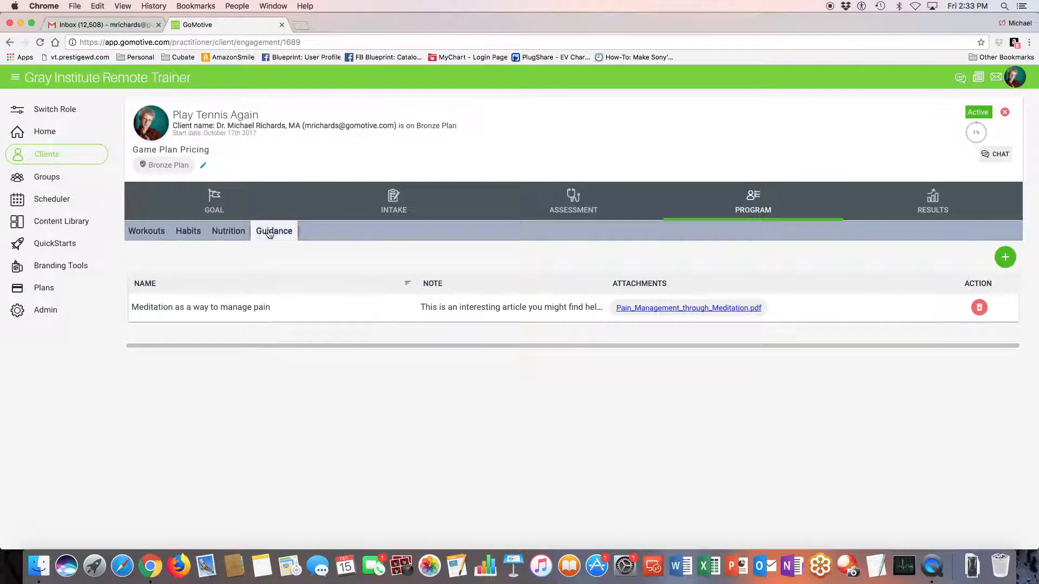
left_click(230, 234)
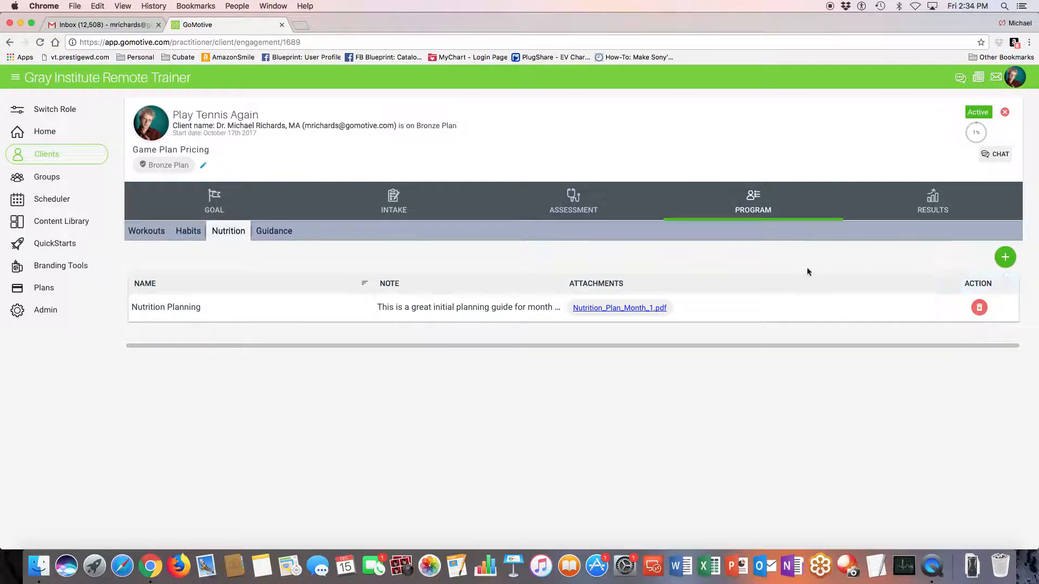
left_click(1007, 259)
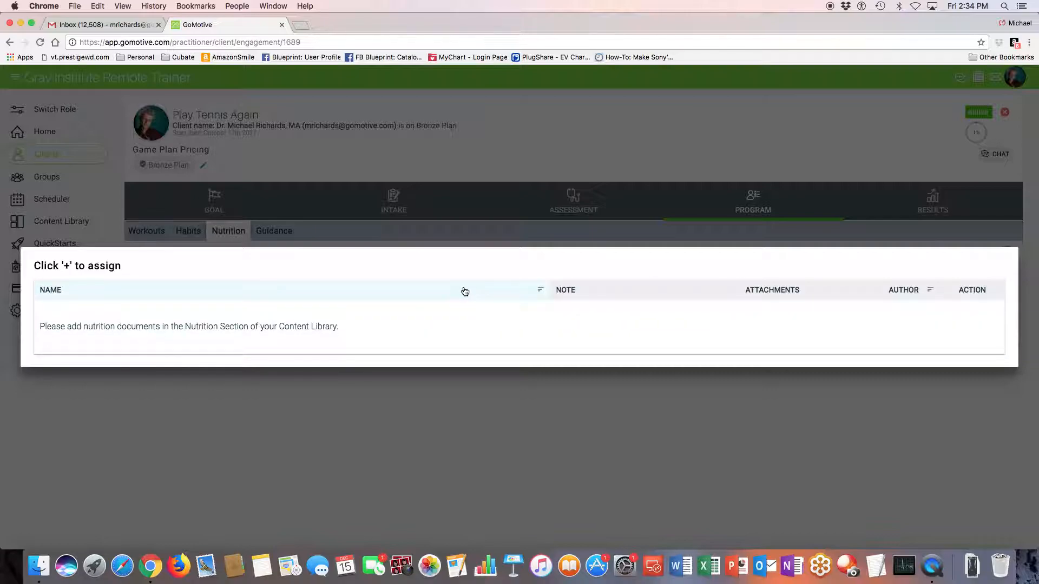
key("Escape")
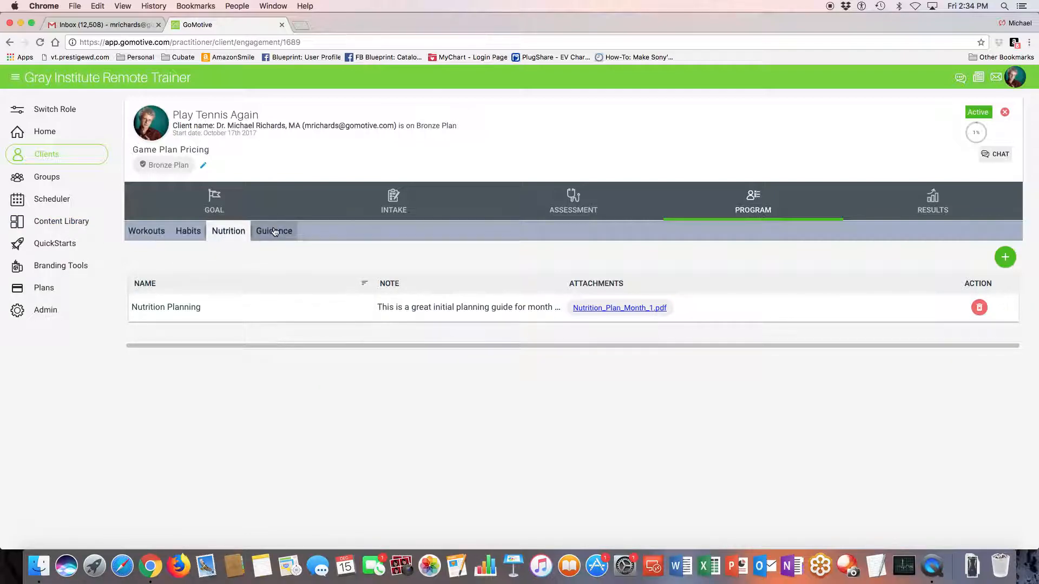
Check the nutrition documents in the Content Library and reopen the client's Play Tennis Again engagement
left_click(53, 221)
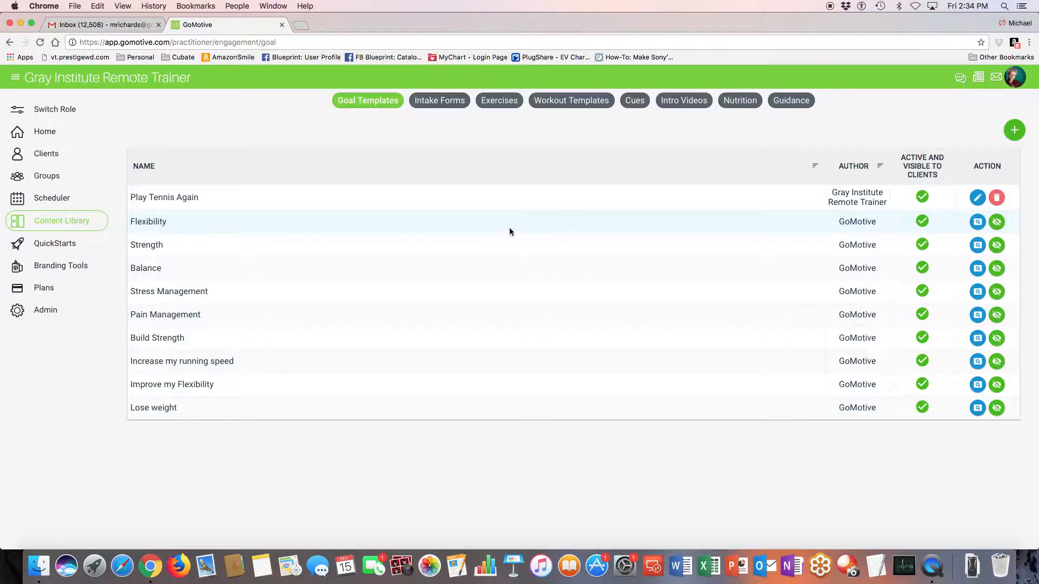
left_click(740, 100)
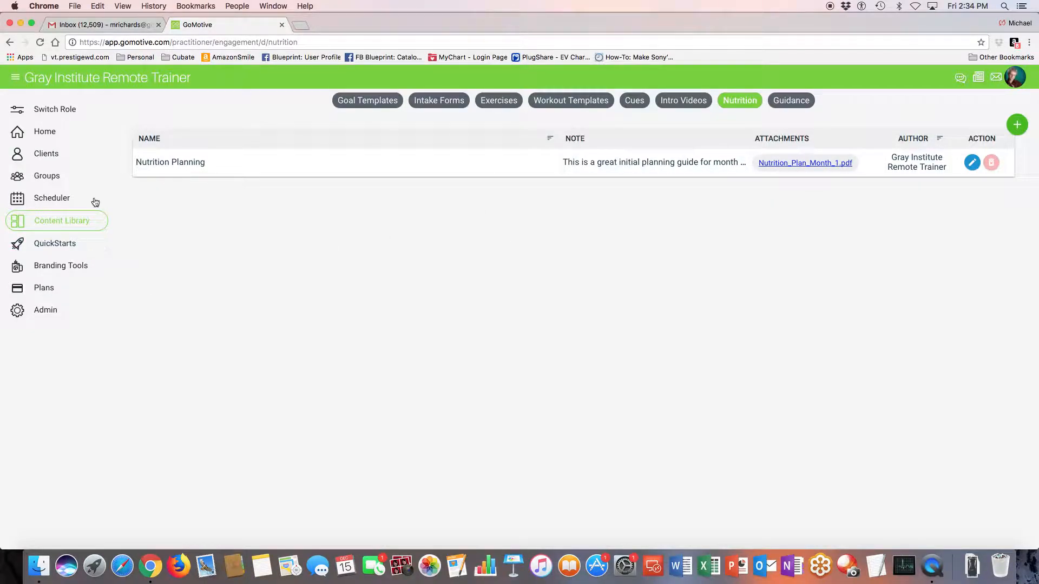
left_click(56, 157)
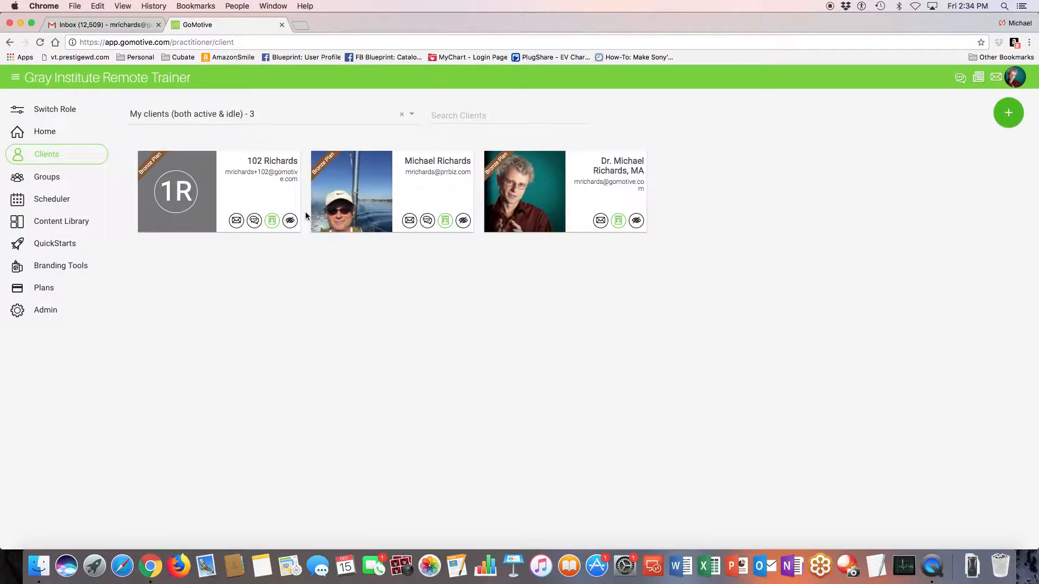
left_click(583, 201)
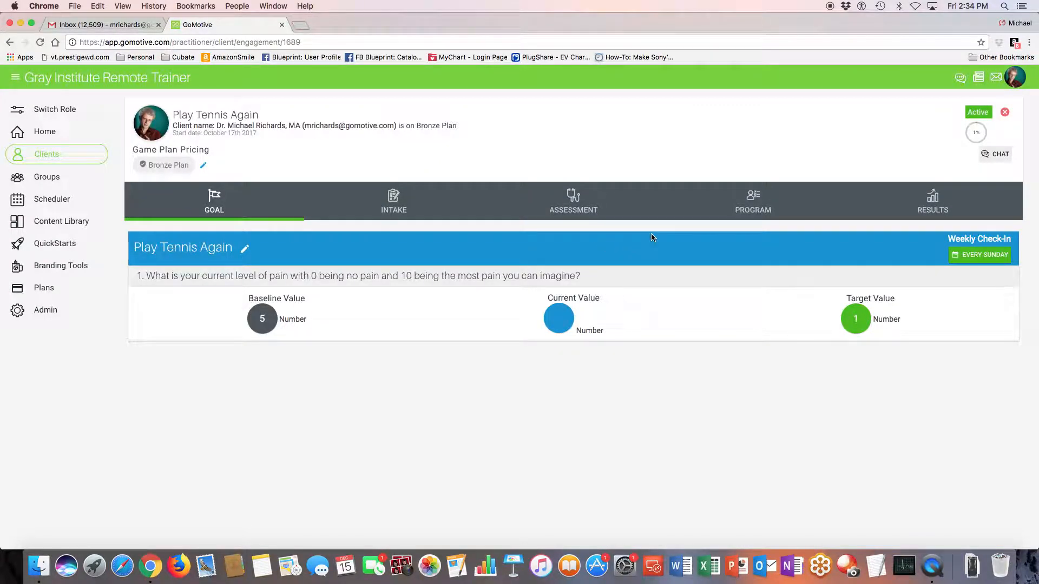